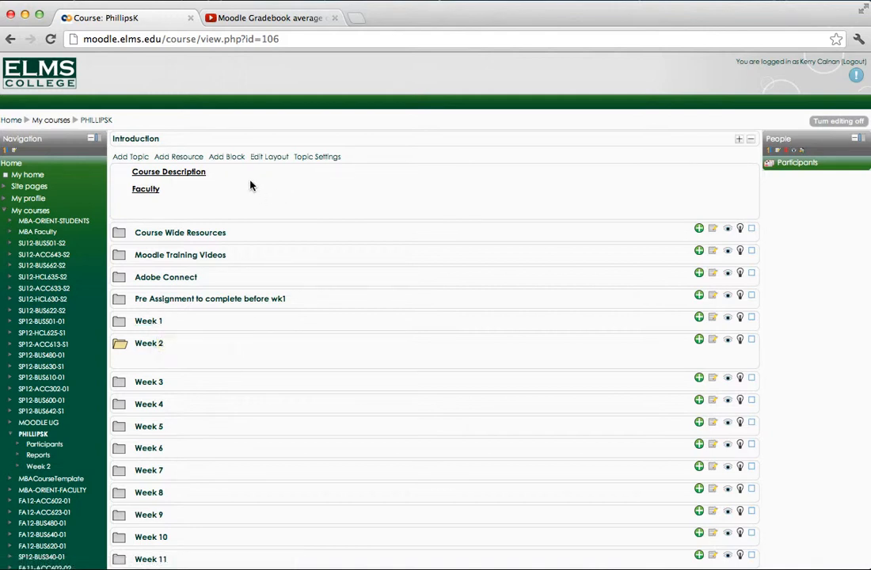
Step: Add an "Advanced uploading of files" assignment to the Introduction section and name it "research project 1"
{"action": "left_click", "coordinate": [188, 159]}
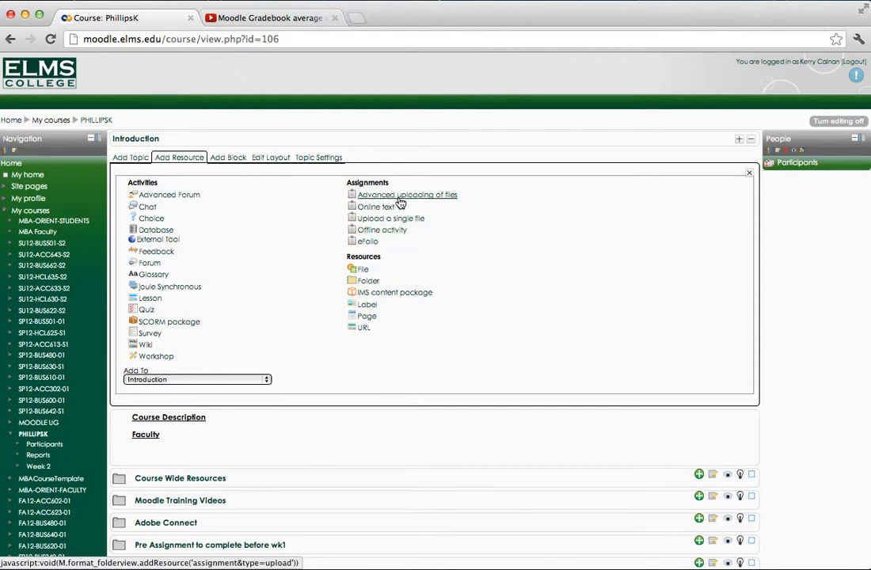
{"action": "left_click", "coordinate": [400, 203]}
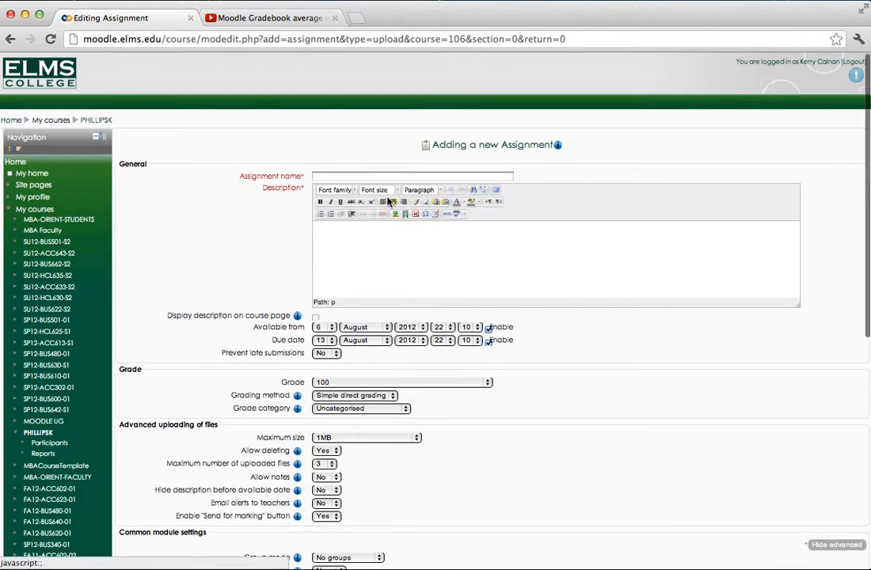
{"action": "left_click", "coordinate": [339, 177]}
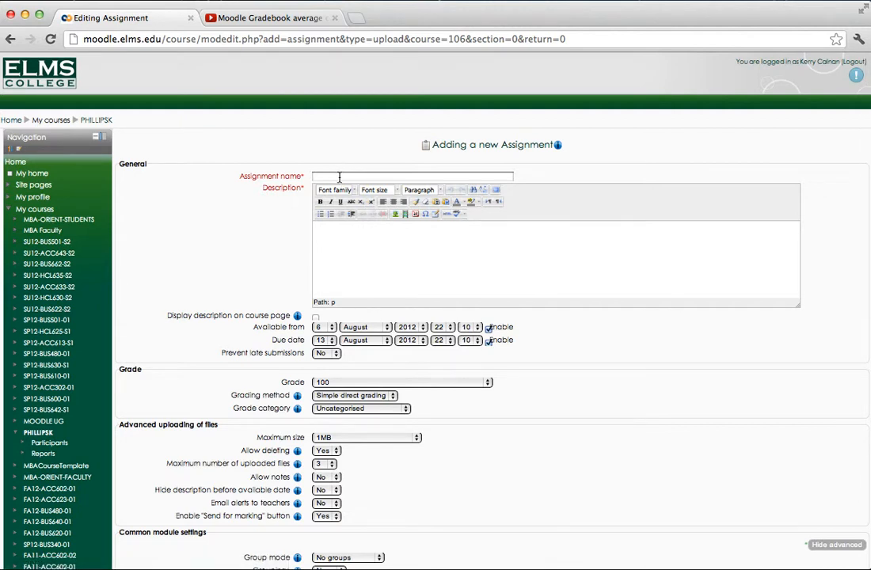
{"action": "type", "text": "research project 1"}
Step: Enter the description "Research project 1 - please see detailed description in course wide resources" and enable its display on the course page
{"action": "key", "text": "Tab"}
{"action": "type", "text": "Research proj"}
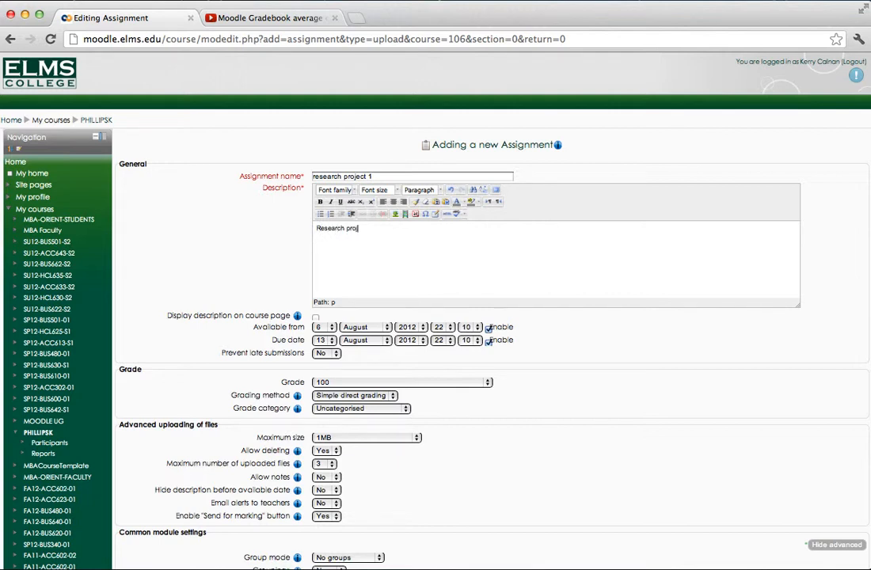
{"action": "type", "text": "ect 1 - please see detailed description "}
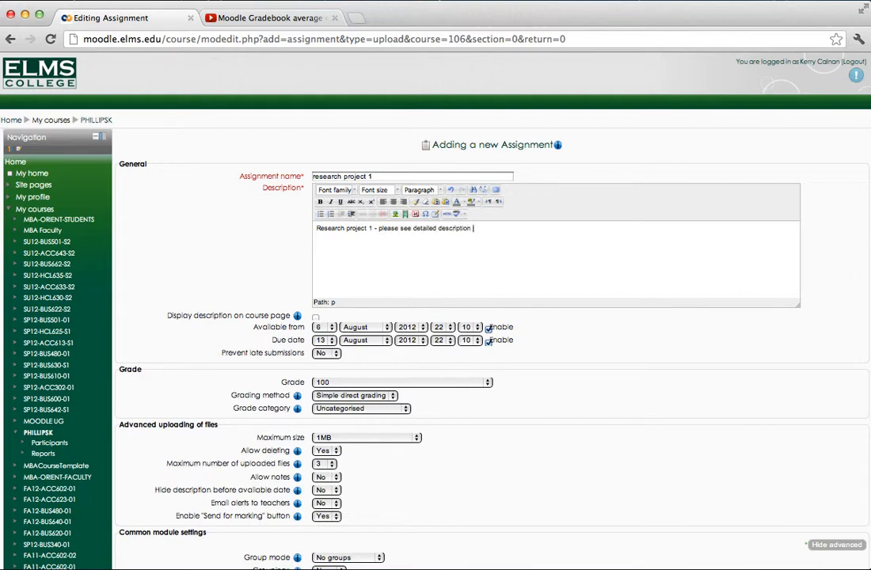
{"action": "type", "text": "in course wide resources"}
{"action": "scroll", "coordinate": [317, 317], "scroll_direction": "down", "scroll_amount": 1}
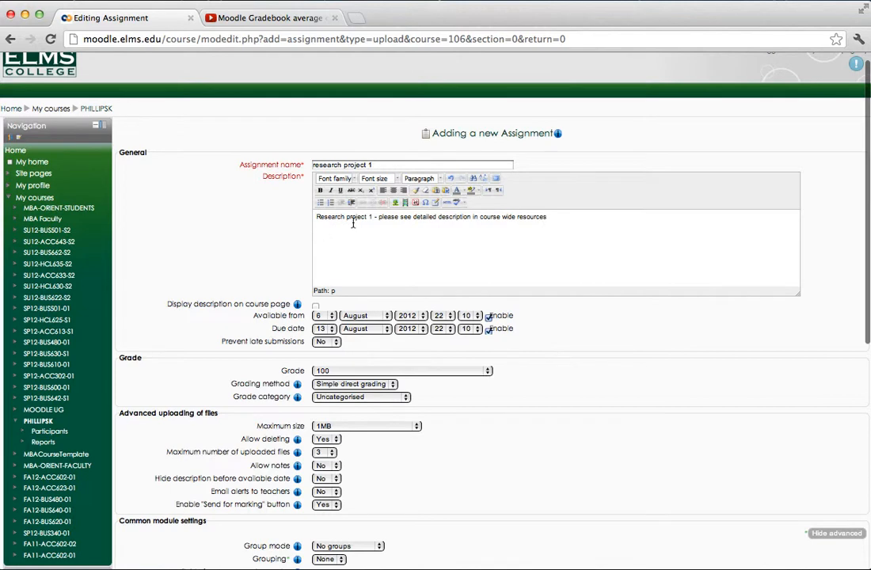
{"action": "left_click", "coordinate": [316, 307]}
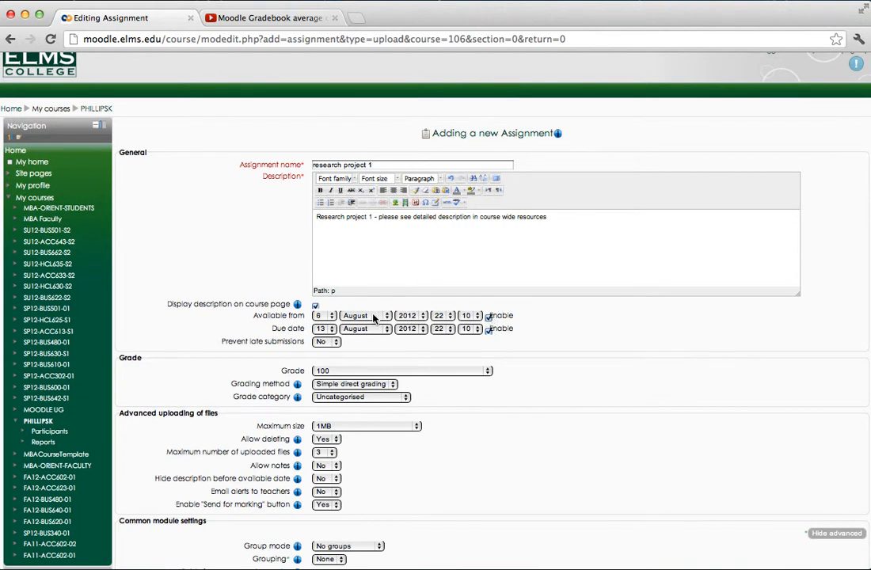
Step: Set the assignment's available-from date to 14 August 2012 and its due date to 20 August 2012 at 23:55
{"action": "left_click", "coordinate": [331, 316]}
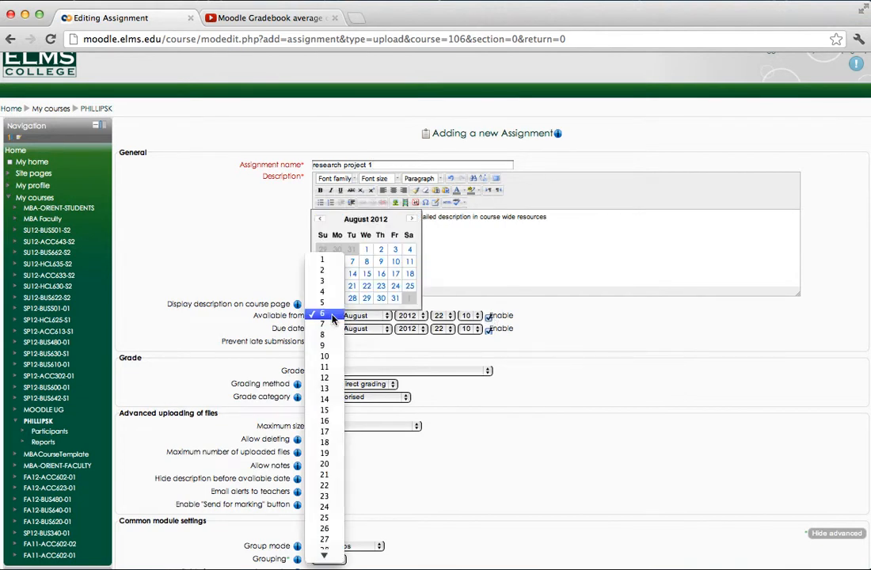
{"action": "left_click", "coordinate": [353, 275]}
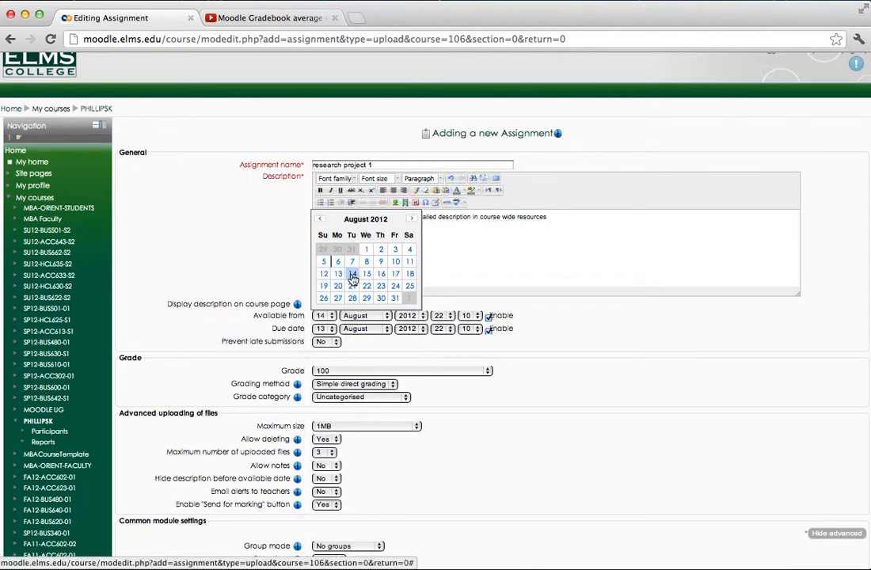
{"action": "left_click", "coordinate": [328, 329]}
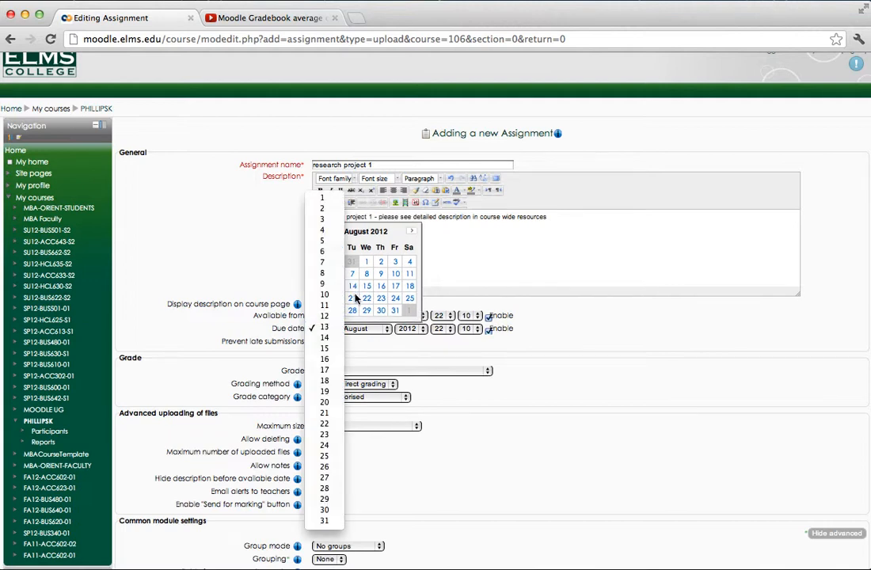
{"action": "left_click", "coordinate": [324, 402]}
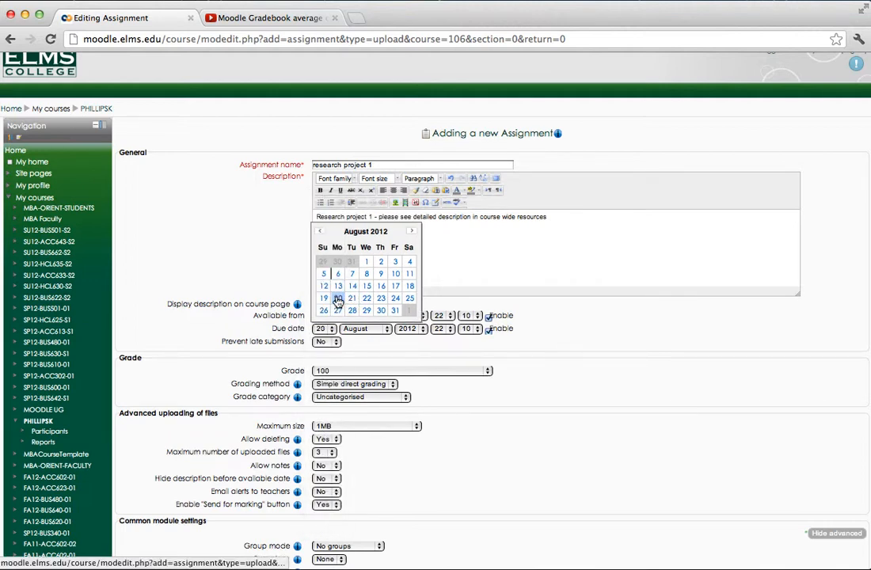
{"action": "left_click", "coordinate": [448, 329]}
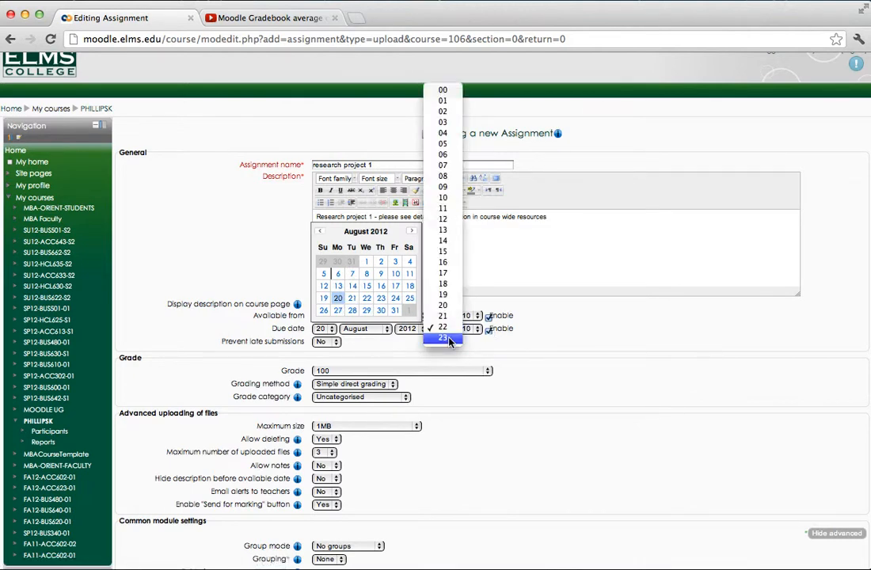
{"action": "left_click", "coordinate": [450, 338]}
{"action": "left_click", "coordinate": [478, 333]}
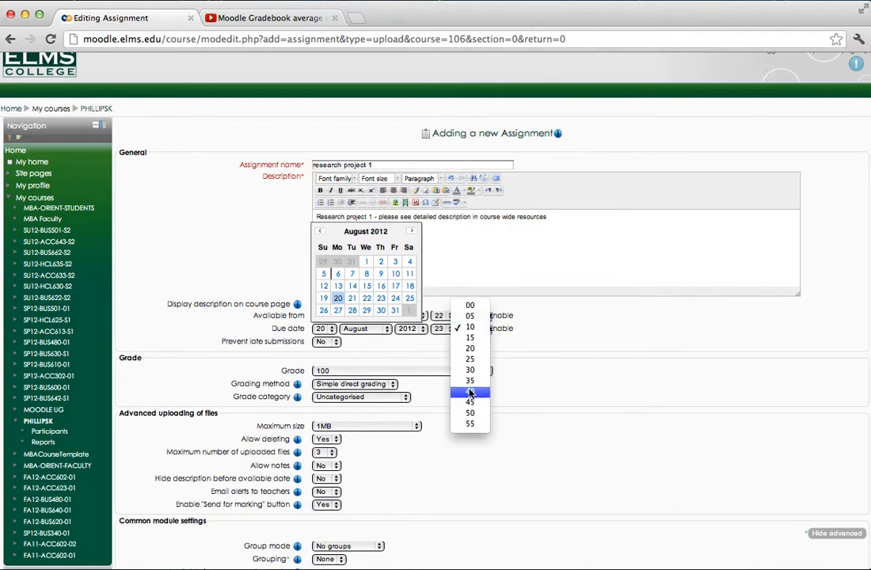
{"action": "left_click", "coordinate": [470, 426]}
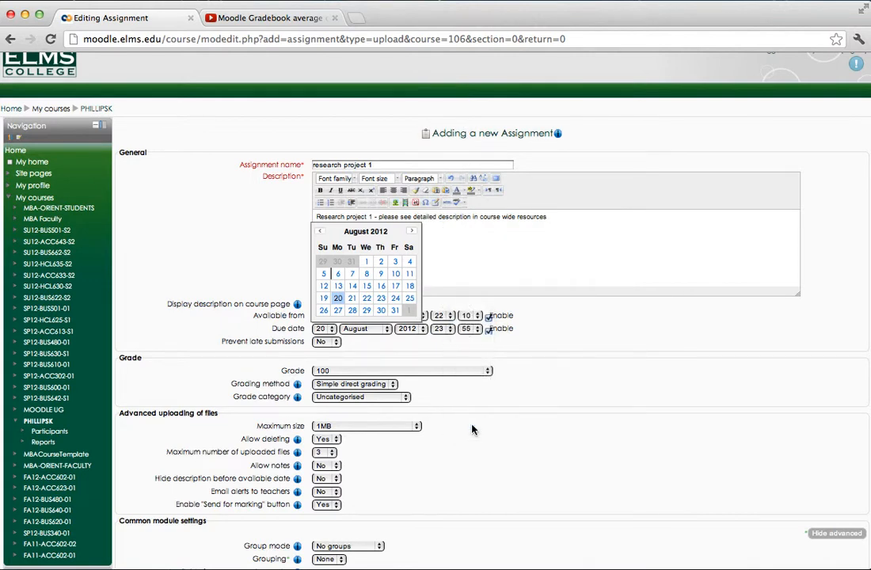
Step: Set the available-from time to 12:00 and set Prevent late submissions to Yes
{"action": "left_click", "coordinate": [445, 316]}
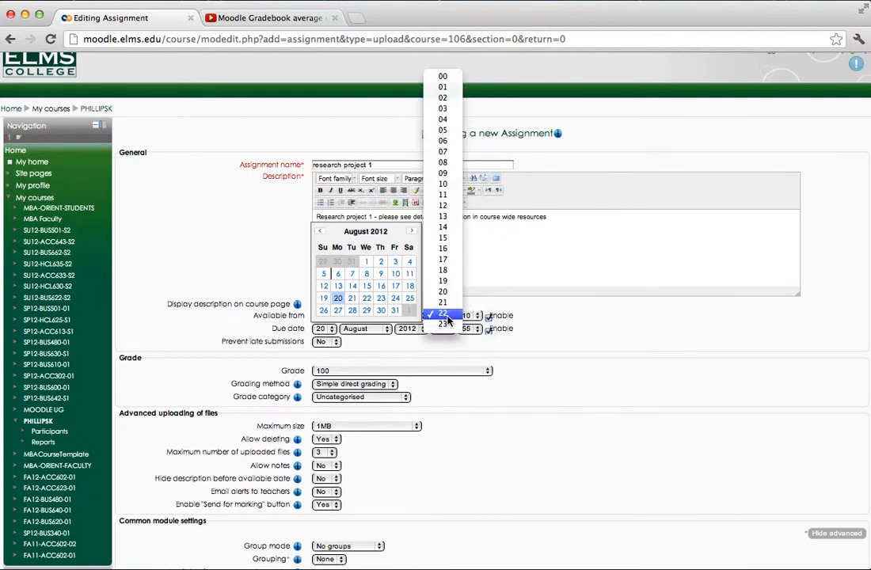
{"action": "left_click", "coordinate": [445, 207]}
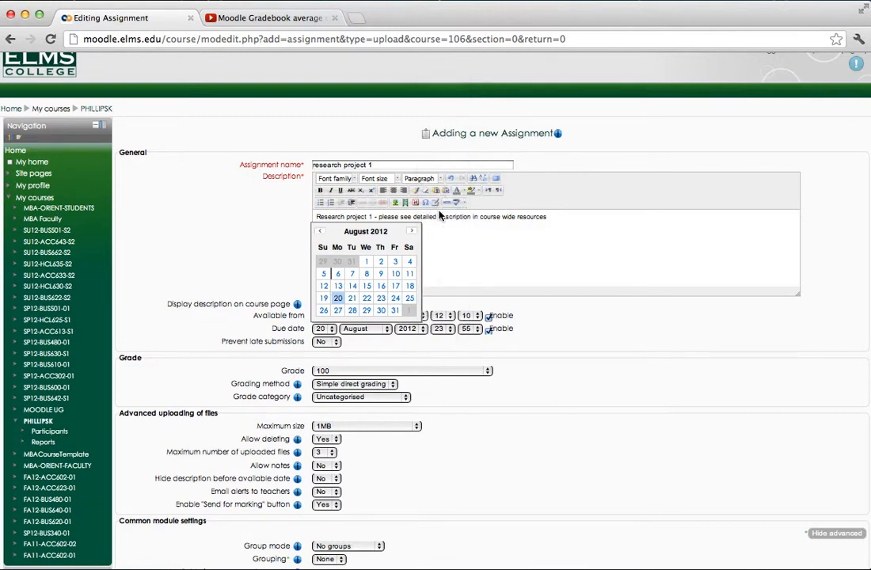
{"action": "left_click", "coordinate": [469, 315]}
{"action": "left_click", "coordinate": [475, 292]}
{"action": "left_click", "coordinate": [336, 342]}
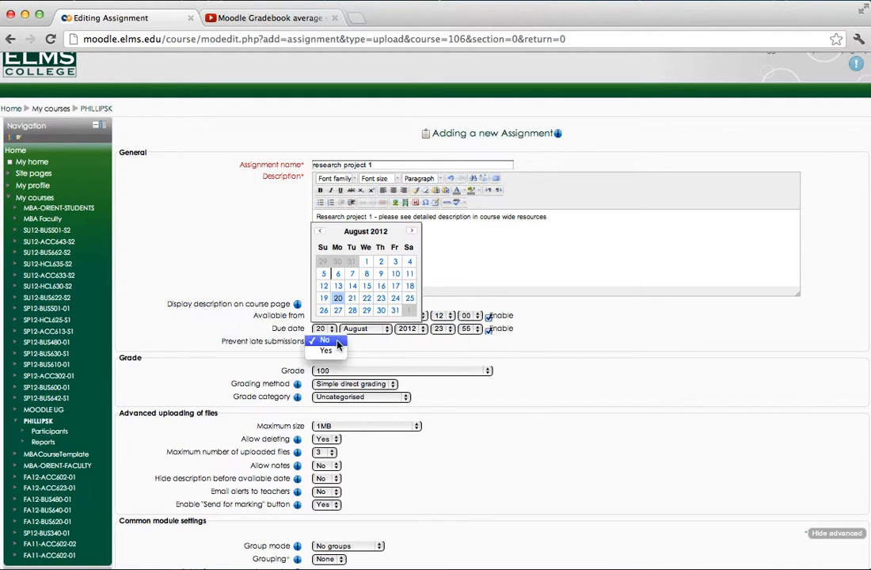
{"action": "left_click", "coordinate": [326, 349]}
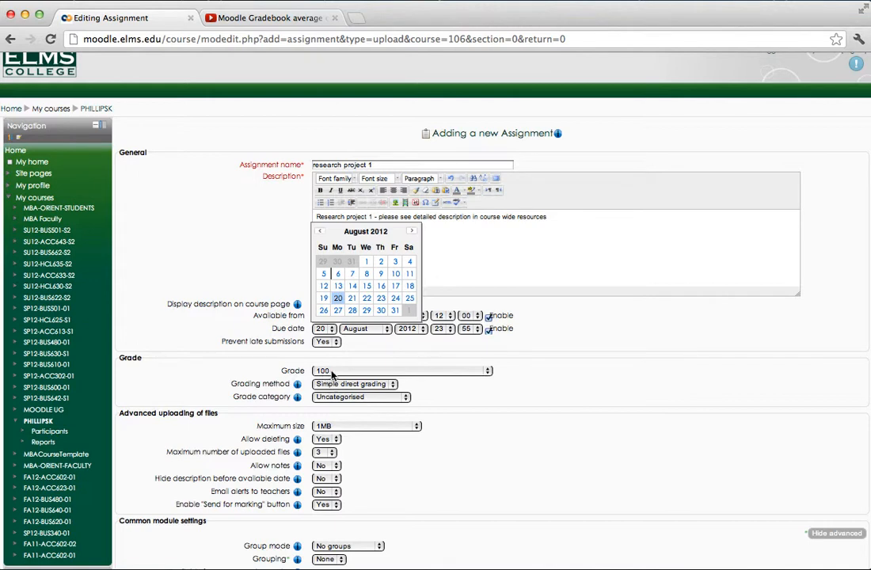
Step: Look through the available grade values and choose 100 as the assignment's grade
{"action": "left_click", "coordinate": [487, 372]}
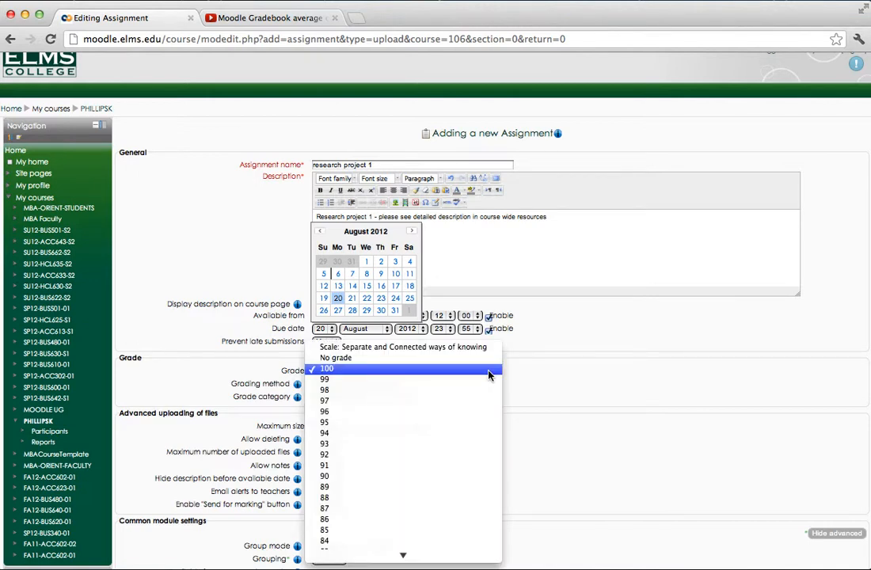
{"action": "scroll", "coordinate": [410, 520], "scroll_direction": "down", "scroll_amount": 10}
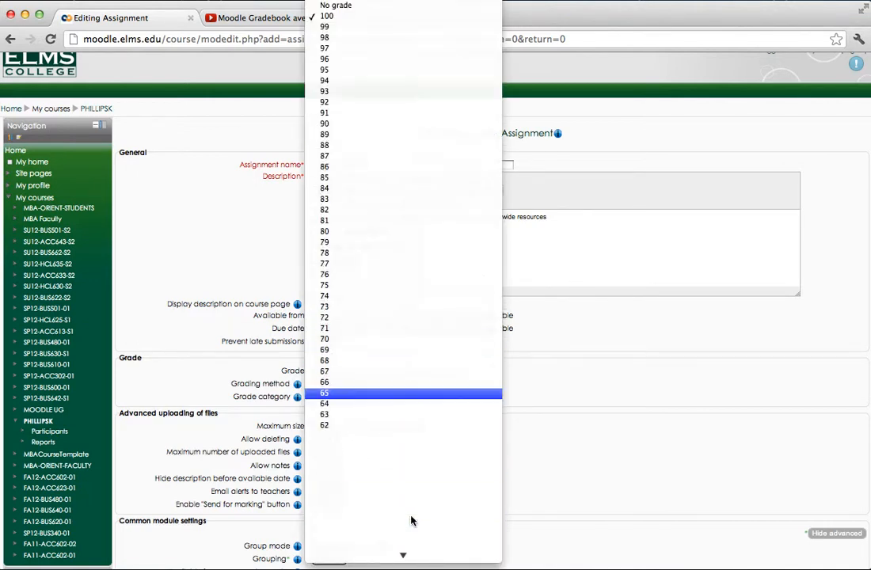
{"action": "scroll", "coordinate": [410, 520], "scroll_direction": "down", "scroll_amount": 3}
{"action": "scroll", "coordinate": [410, 520], "scroll_direction": "up", "scroll_amount": 10}
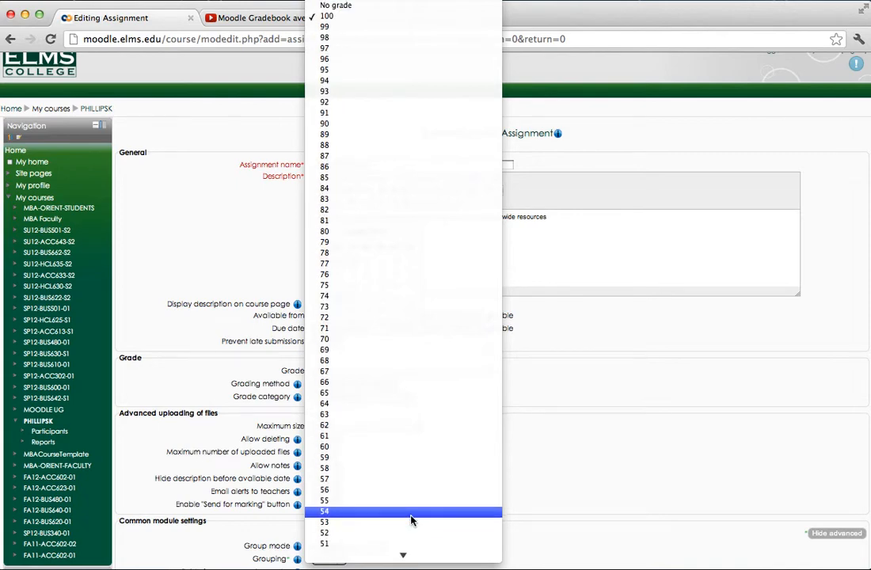
{"action": "left_click", "coordinate": [387, 27]}
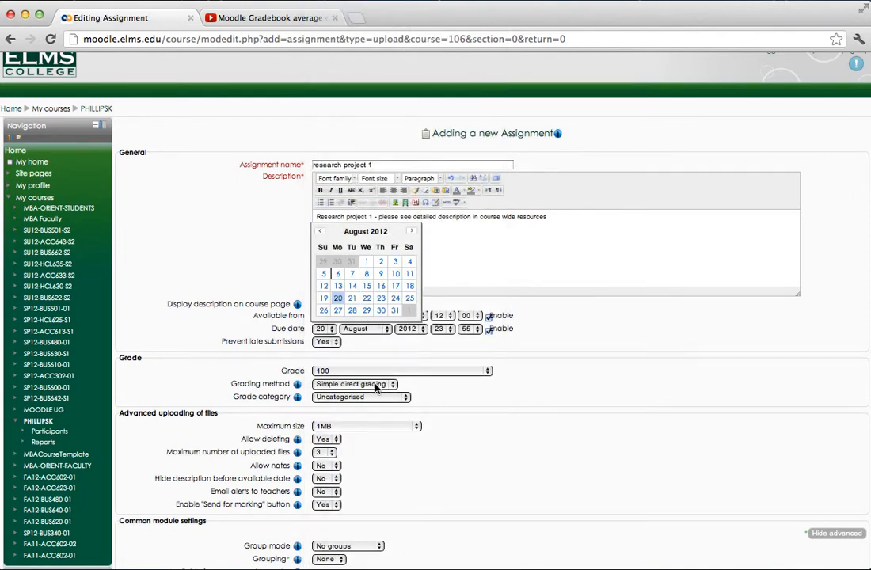
Step: Choose Simple direct grading as the grading method and Projects as the grade category
{"action": "left_click", "coordinate": [394, 385]}
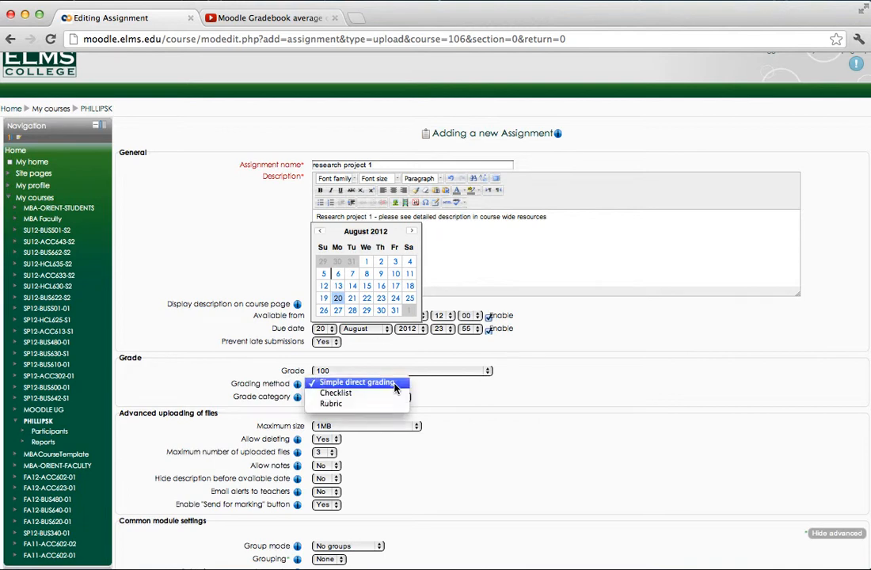
{"action": "left_click", "coordinate": [395, 386]}
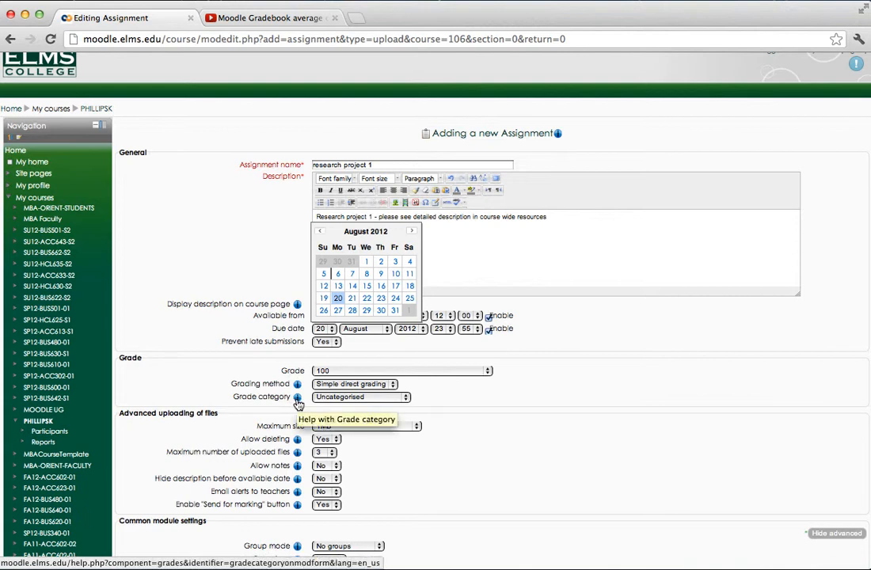
{"action": "left_click", "coordinate": [405, 398]}
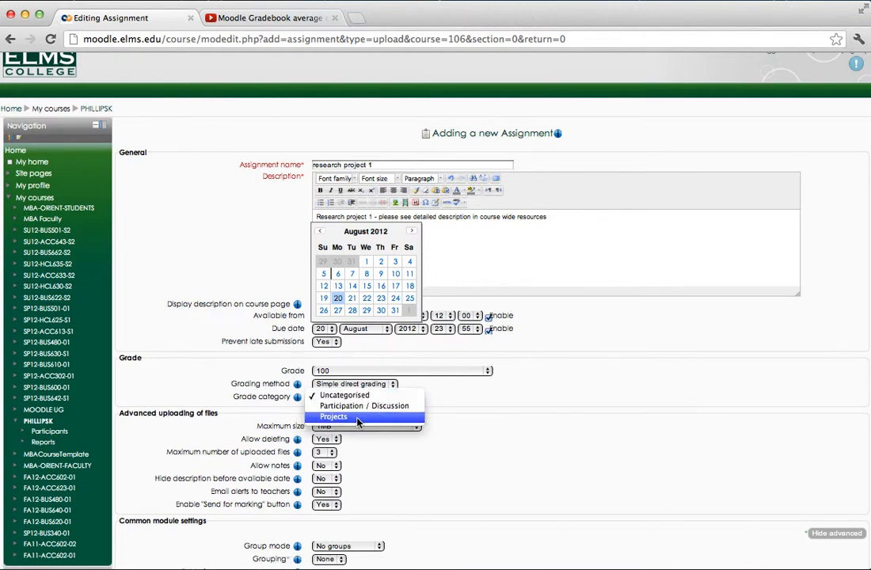
{"action": "left_click", "coordinate": [330, 417]}
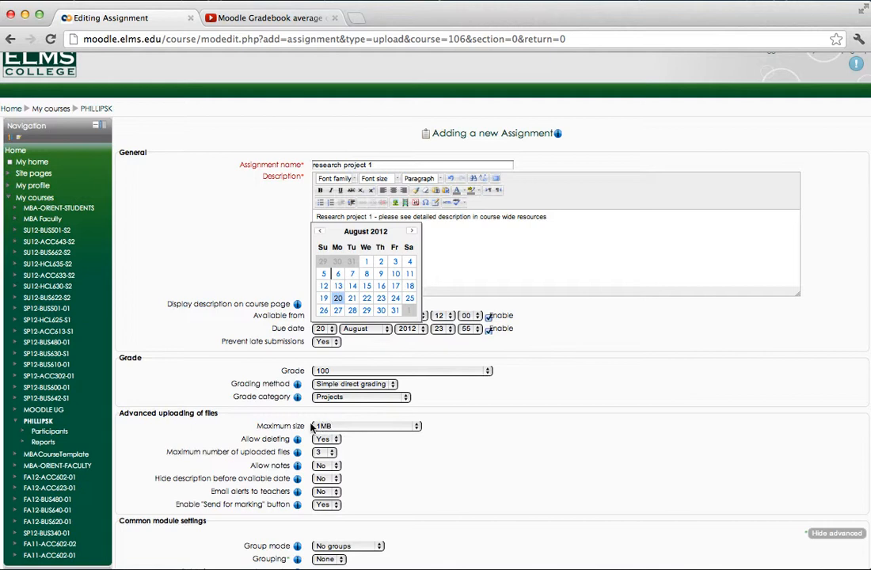
Step: Set the maximum upload size to Course upload limit (100MB) and choose Yes for Allow deleting
{"action": "left_click", "coordinate": [400, 427]}
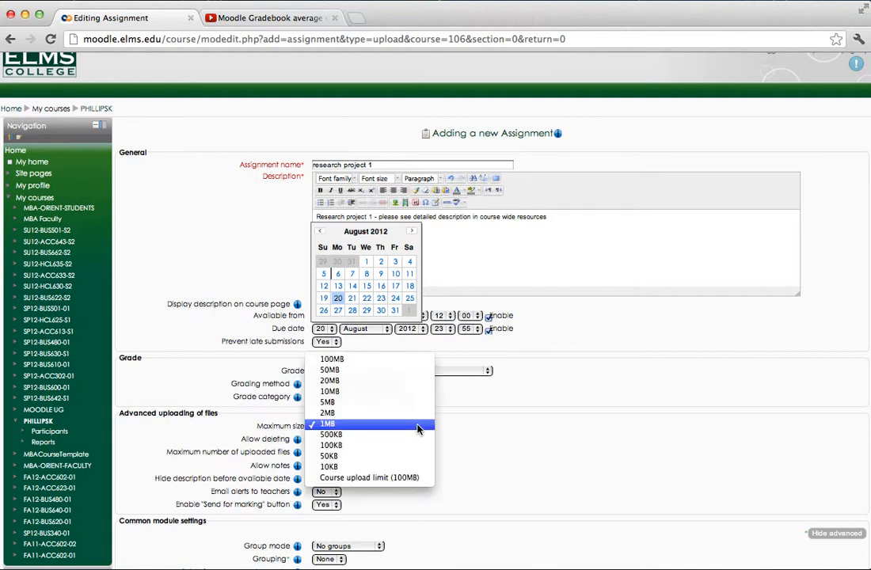
{"action": "left_click", "coordinate": [410, 479]}
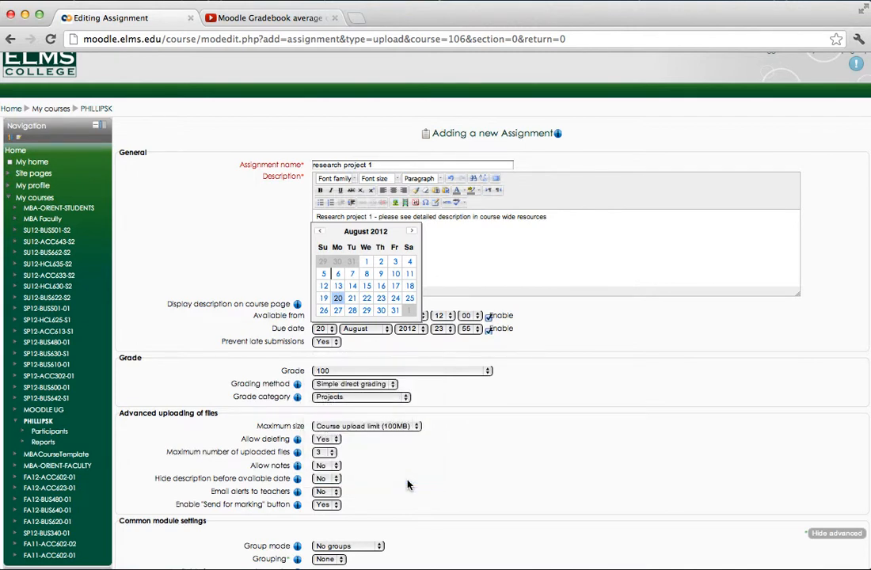
{"action": "left_click", "coordinate": [337, 441]}
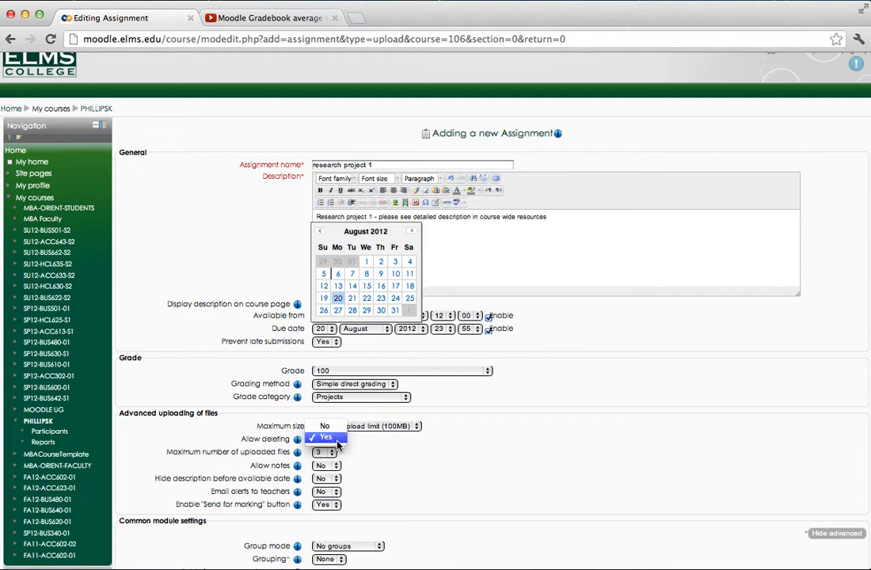
{"action": "left_click", "coordinate": [337, 442]}
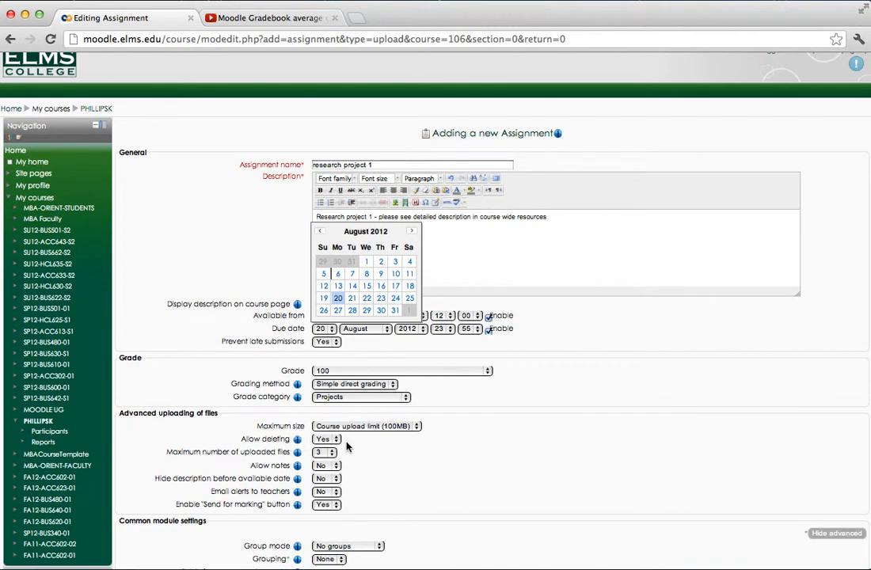
Step: Set the maximum number of uploaded files to 2 and Allow notes to Yes
{"action": "left_click", "coordinate": [331, 454]}
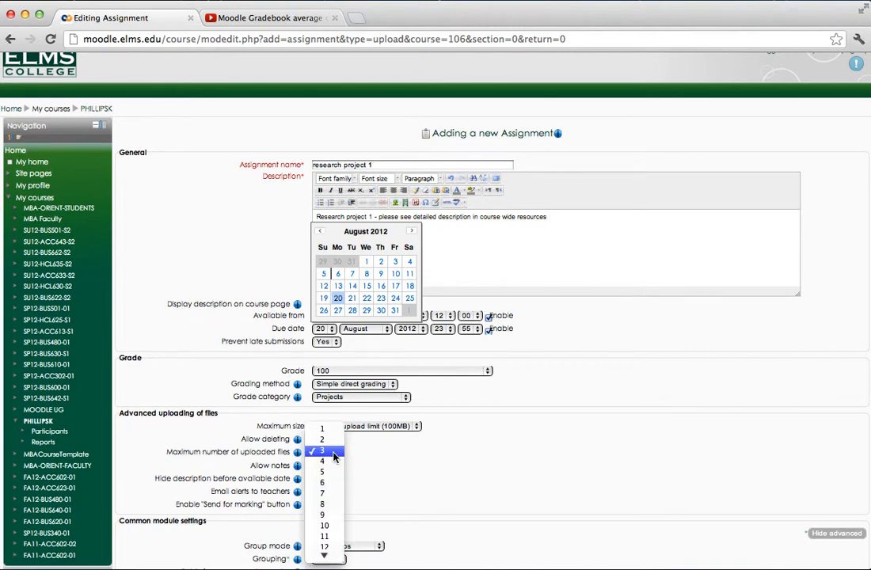
{"action": "left_click", "coordinate": [331, 442]}
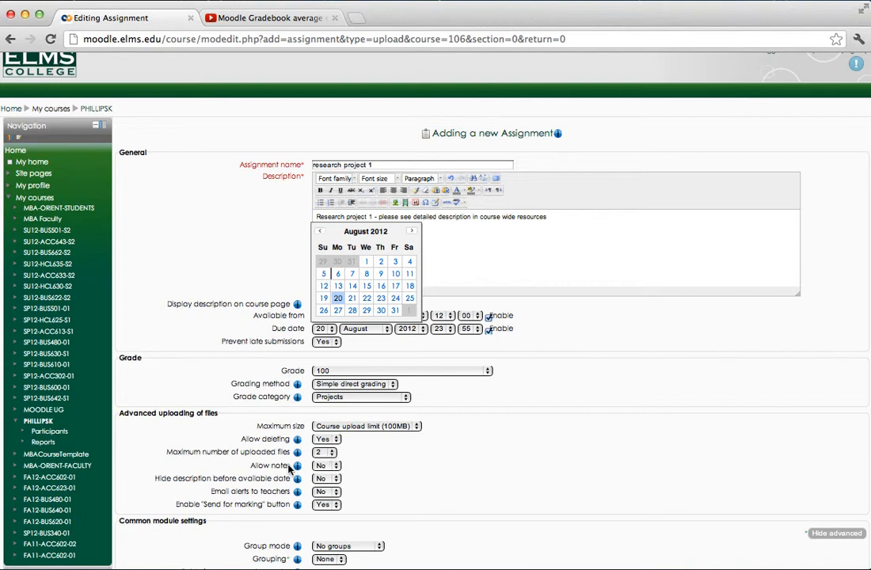
{"action": "left_click", "coordinate": [324, 466]}
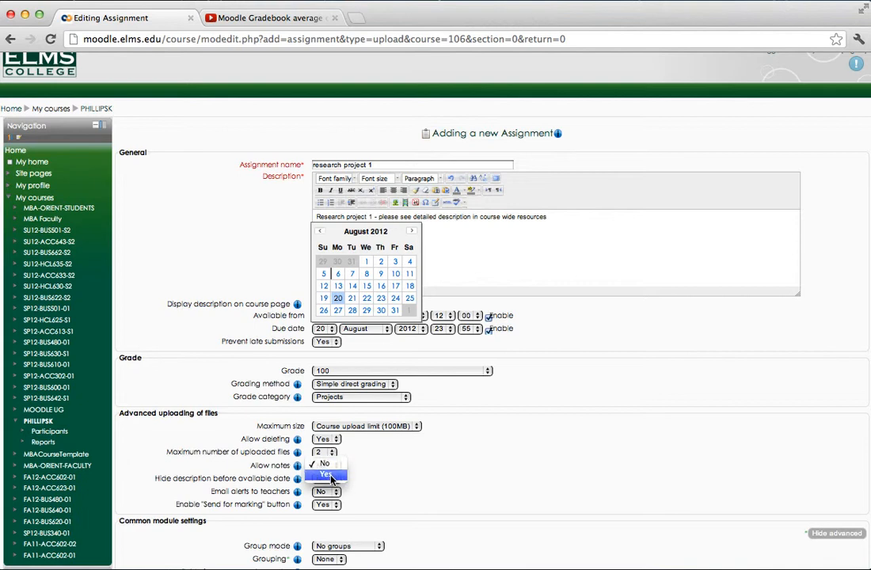
{"action": "left_click", "coordinate": [331, 477]}
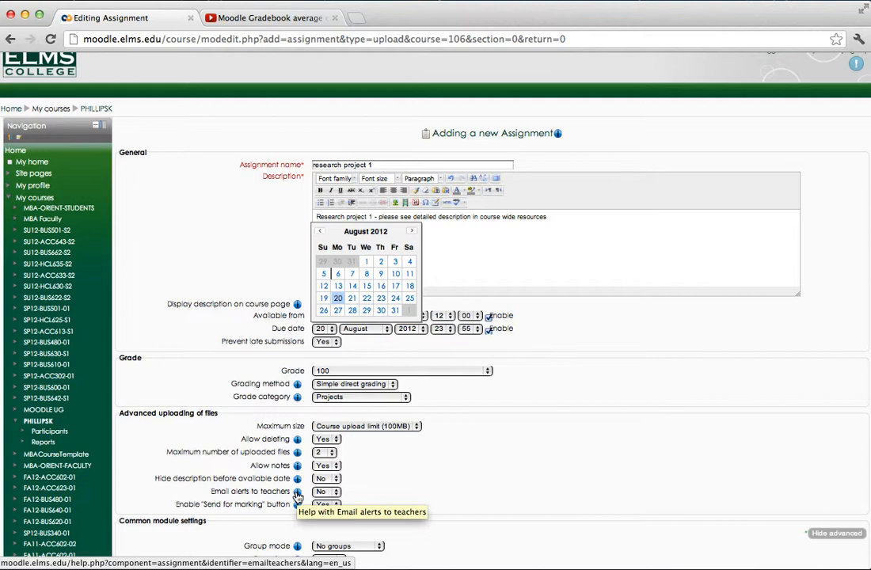
{"action": "scroll", "coordinate": [298, 496], "scroll_direction": "down", "scroll_amount": 1}
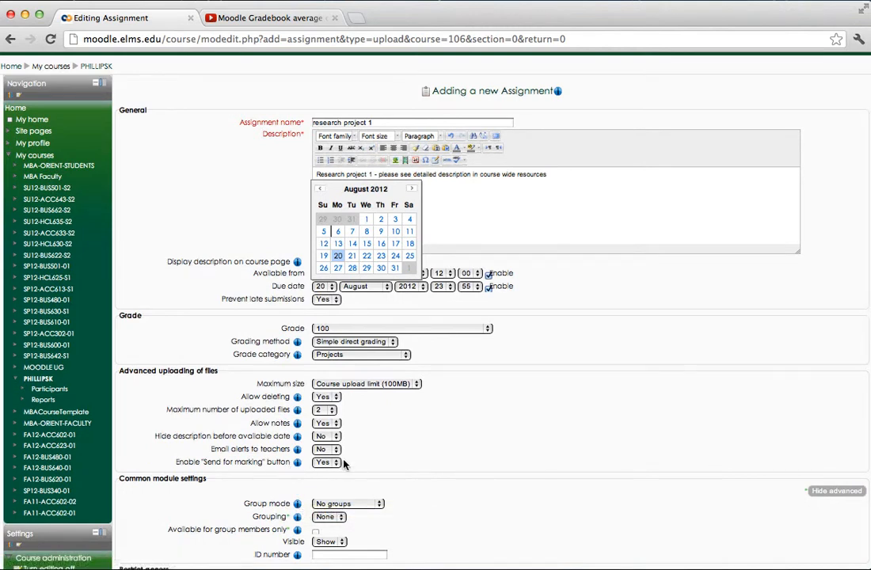
Step: Set Enable "Send for marking" button to No and completion tracking to Do not indicate activity completion, saving the assignment and returning to the course
{"action": "left_click", "coordinate": [337, 462]}
{"action": "left_click", "coordinate": [333, 452]}
{"action": "scroll", "coordinate": [339, 467], "scroll_direction": "down", "scroll_amount": 5}
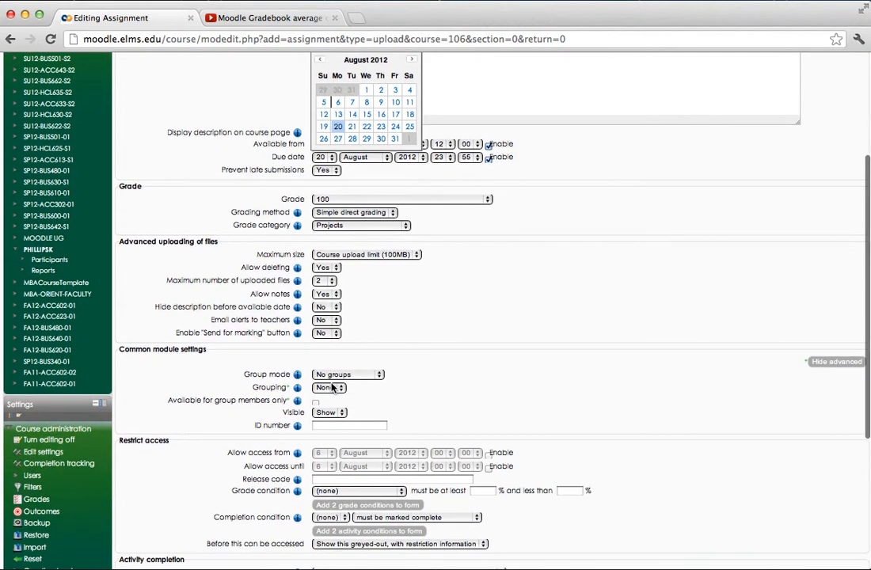
{"action": "scroll", "coordinate": [376, 434], "scroll_direction": "down", "scroll_amount": 6}
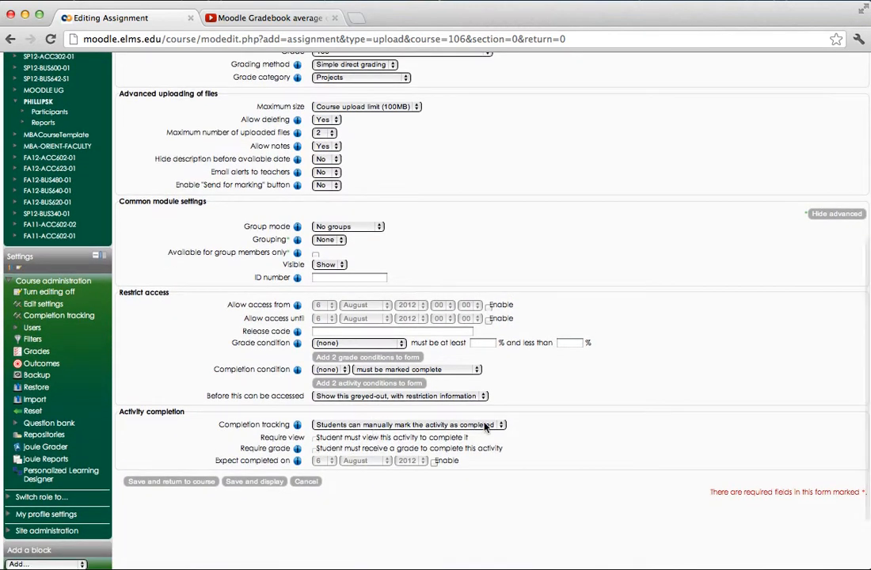
{"action": "left_click", "coordinate": [500, 426]}
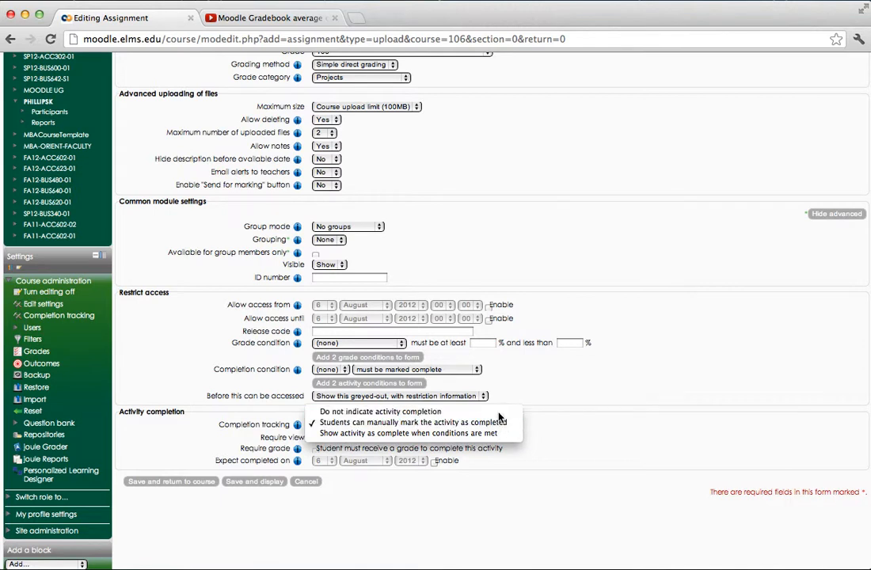
{"action": "left_click", "coordinate": [498, 415]}
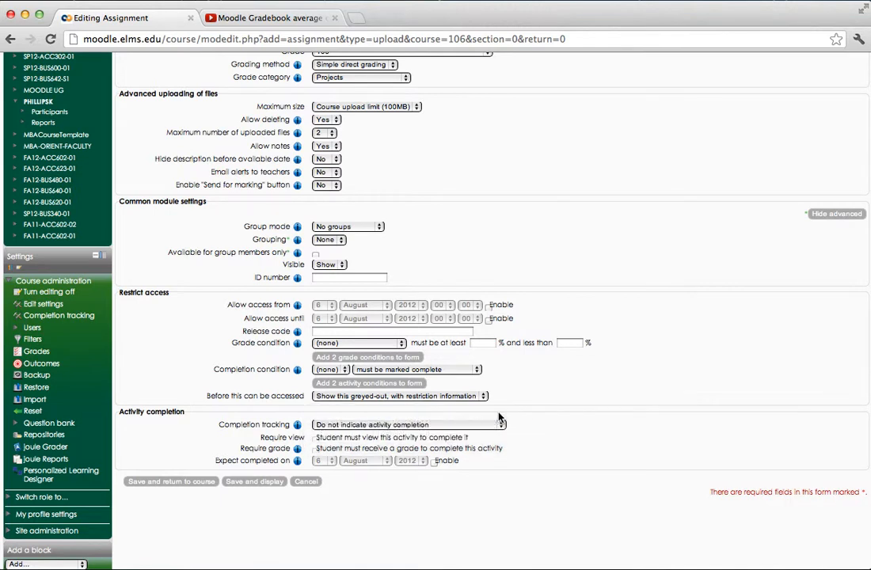
{"action": "left_click", "coordinate": [177, 483]}
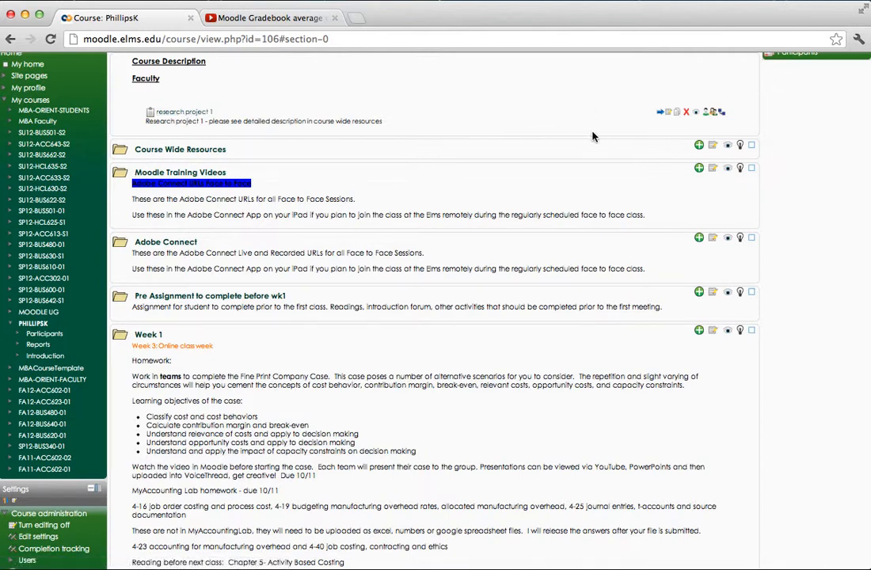
Step: Edit the course layout to move the research project 1 assignment from the Introduction into the Week 2 folder
{"action": "scroll", "coordinate": [255, 111], "scroll_direction": "up", "scroll_amount": 3}
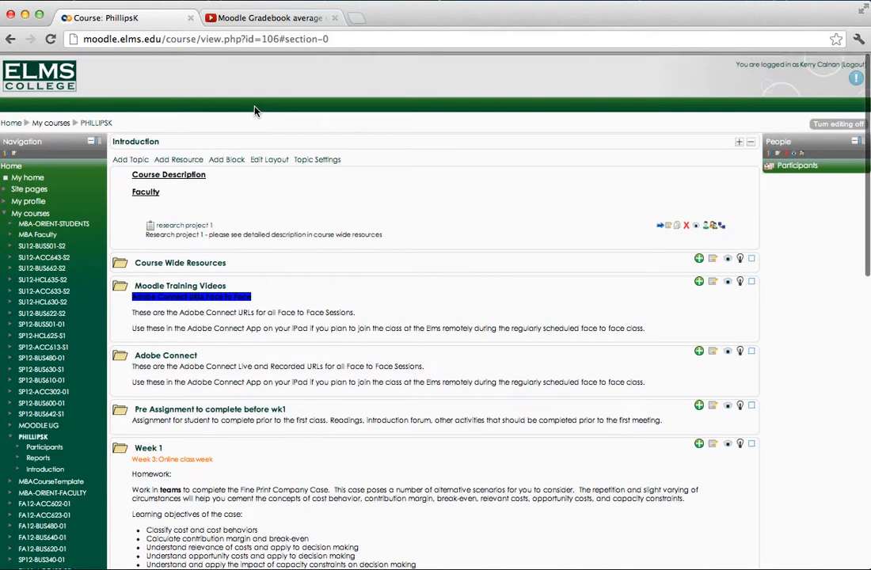
{"action": "left_click", "coordinate": [270, 158]}
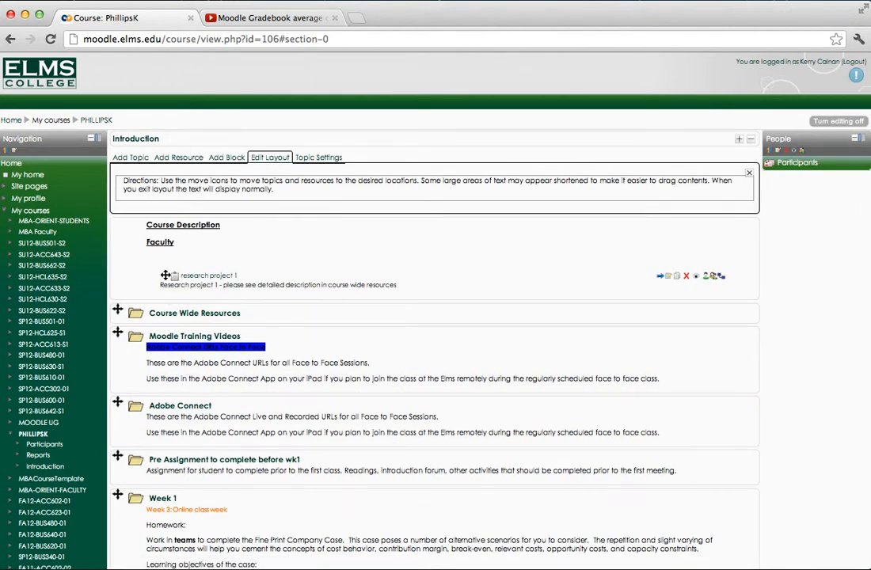
{"action": "left_click_drag", "start_coordinate": [167, 274], "coordinate": [132, 465]}
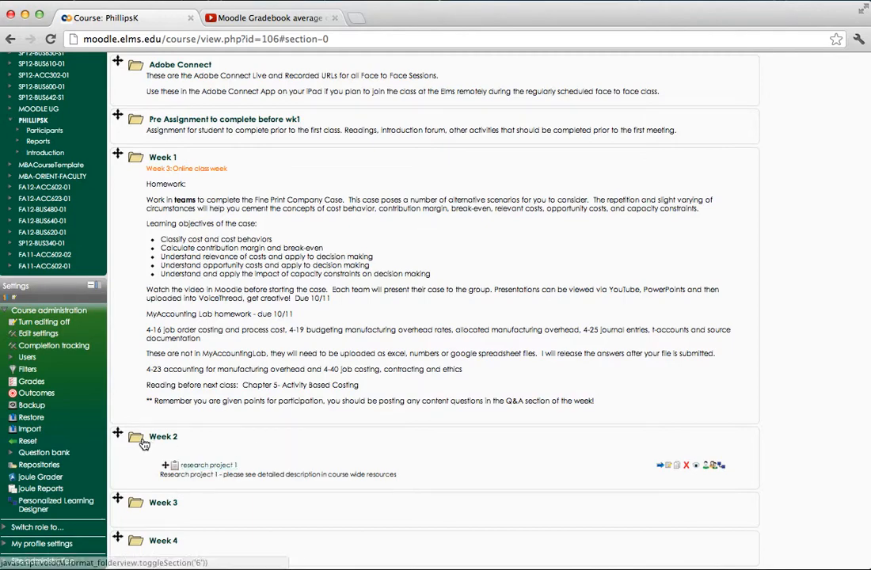
Step: Start adding a new Forum activity with Week 2 as the target section
{"action": "scroll", "coordinate": [198, 356], "scroll_direction": "up", "scroll_amount": 5}
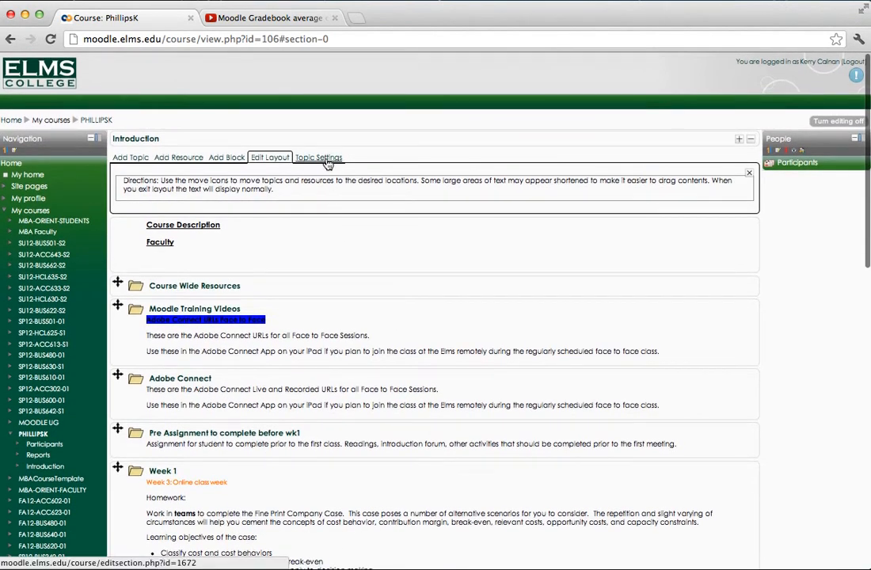
{"action": "left_click", "coordinate": [176, 158]}
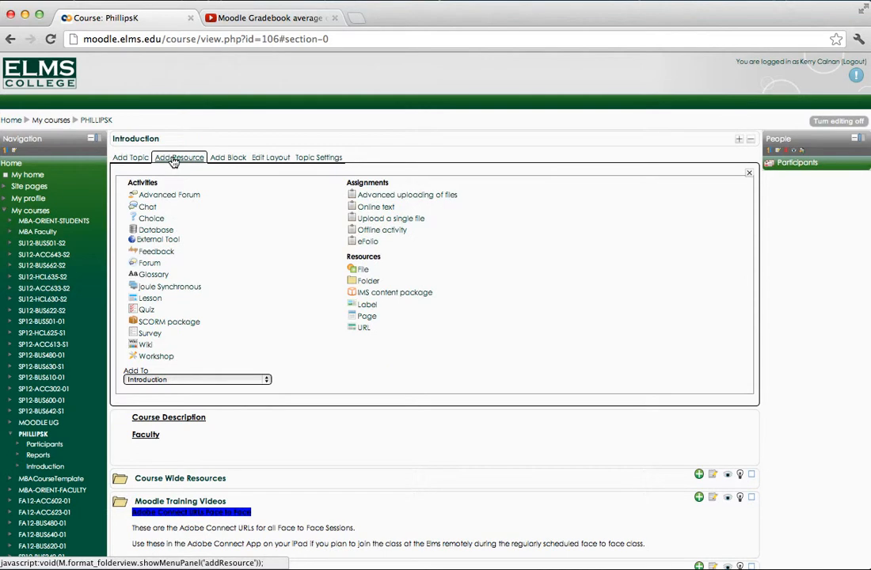
{"action": "left_click", "coordinate": [266, 380]}
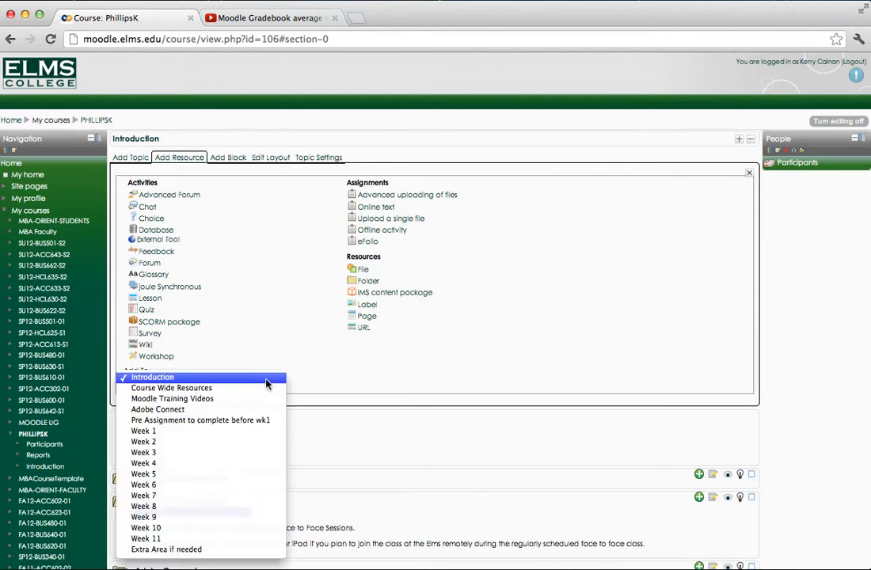
{"action": "left_click", "coordinate": [176, 442]}
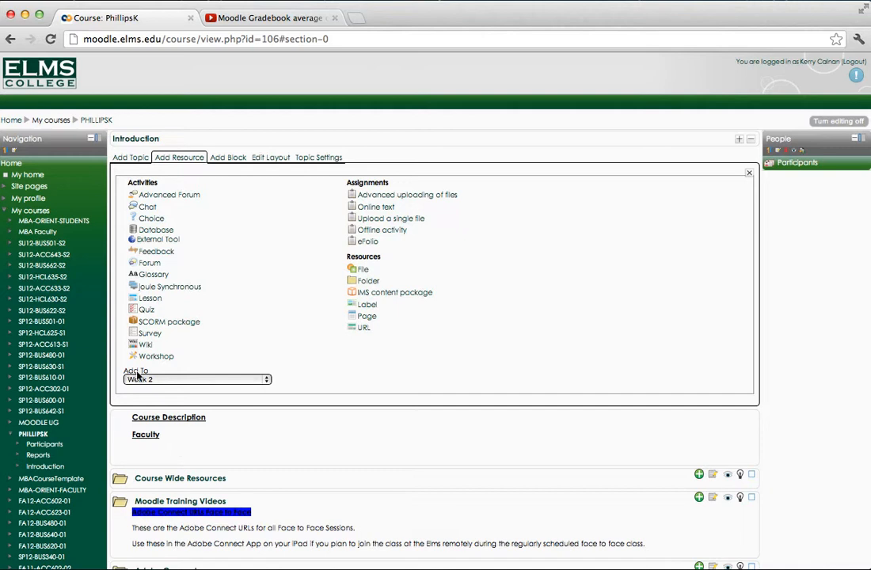
{"action": "left_click", "coordinate": [151, 263]}
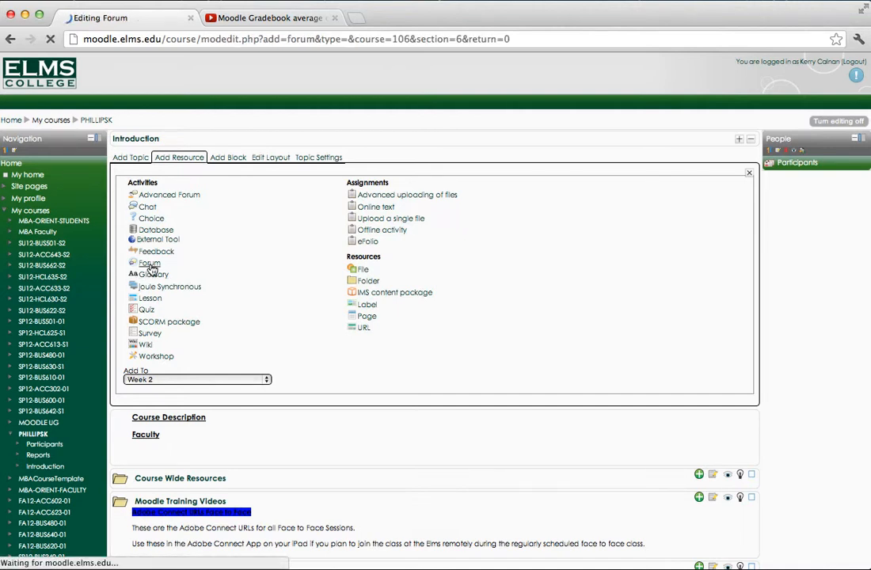
Step: Name the forum "weekly discussion" and enter the introduction "please comment on discussion question 2 in the text pg 59"
{"action": "left_click", "coordinate": [336, 177]}
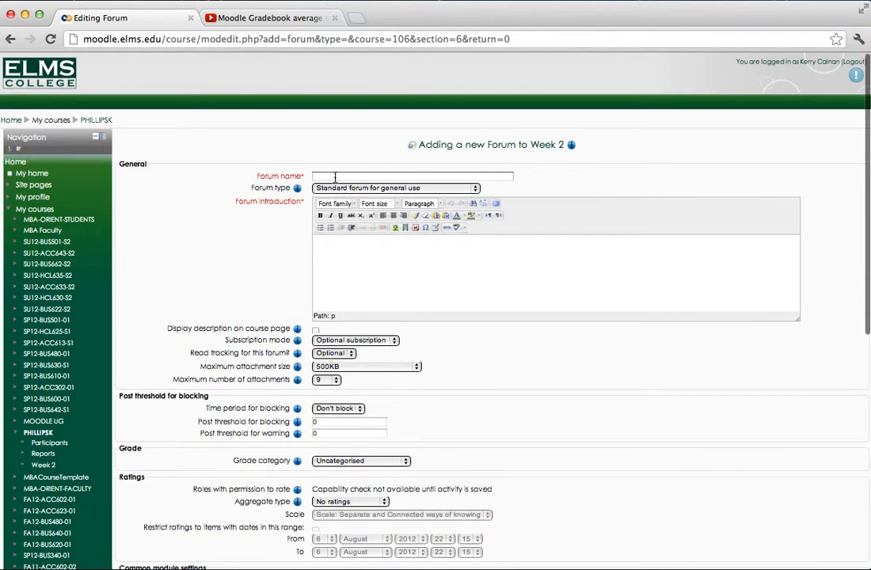
{"action": "type", "text": "wee"}
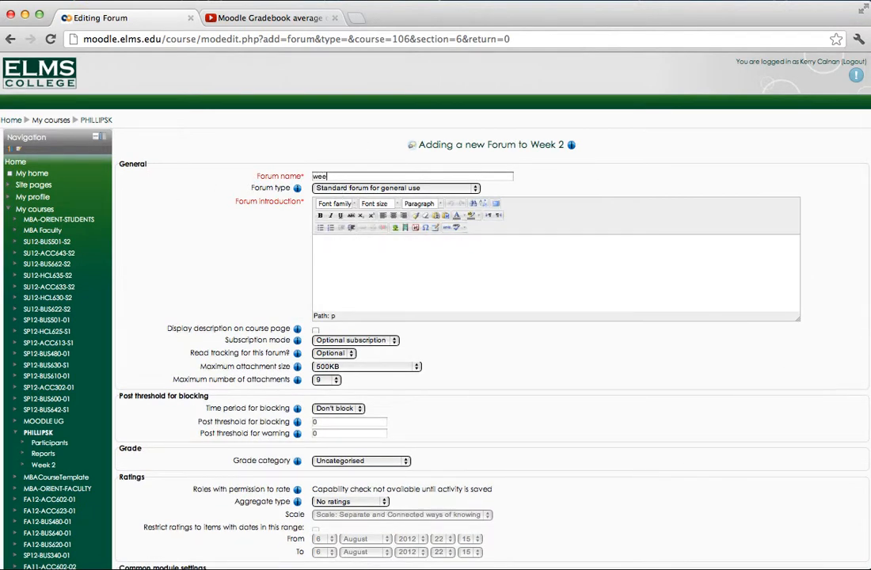
{"action": "type", "text": "kly discussion"}
{"action": "left_click", "coordinate": [339, 238]}
{"action": "type", "text": "please comme"}
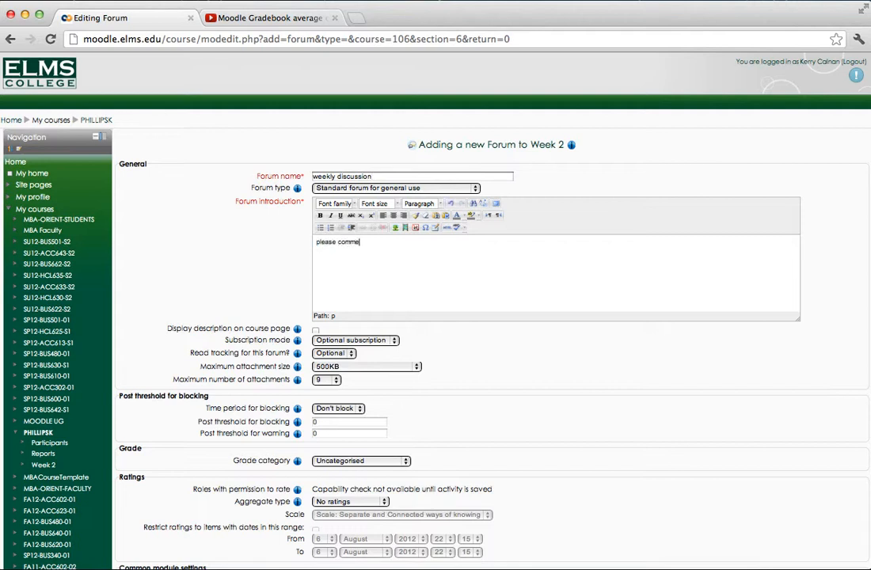
{"action": "type", "text": "nt on discussion question 2 in the"}
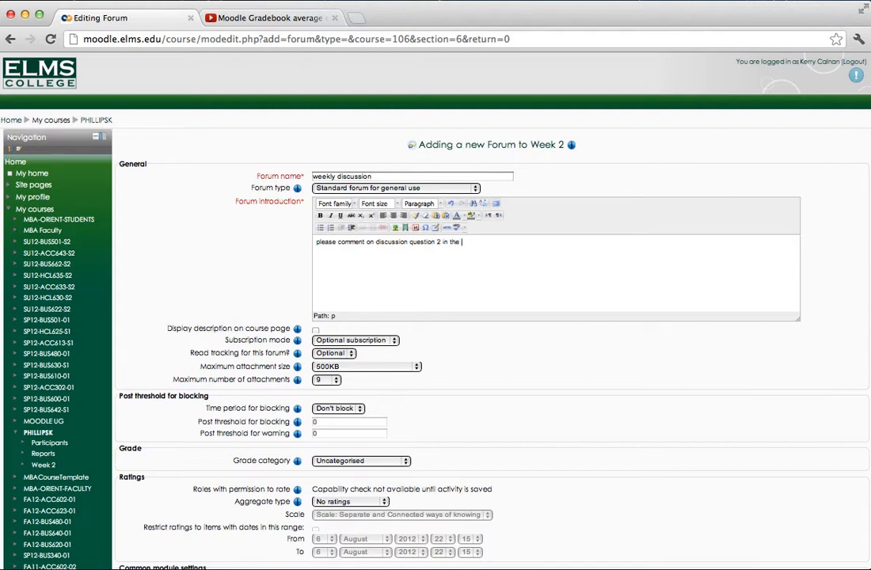
{"action": "type", "text": " text pg 59"}
Step: Enable displaying the forum description on the course page, with Forced subscription and read tracking set to On
{"action": "left_click", "coordinate": [315, 330]}
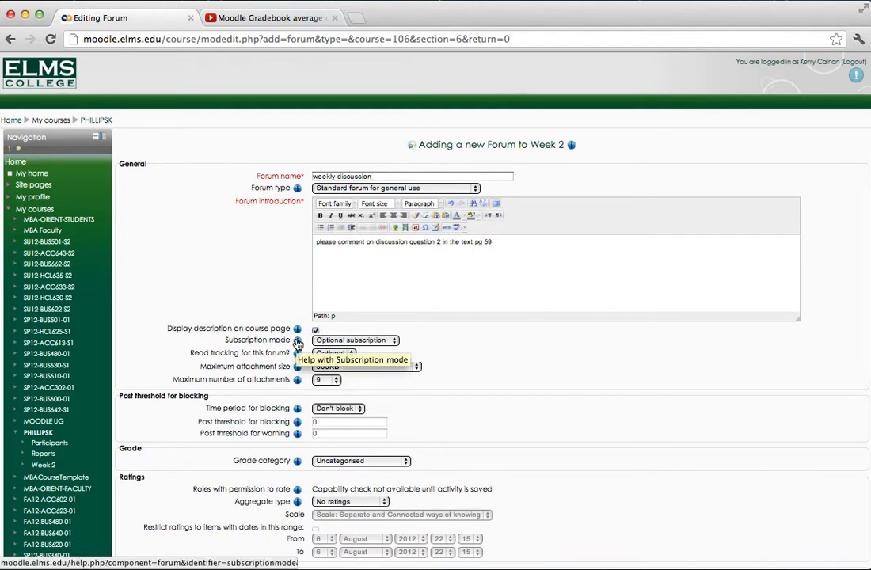
{"action": "left_click", "coordinate": [395, 340]}
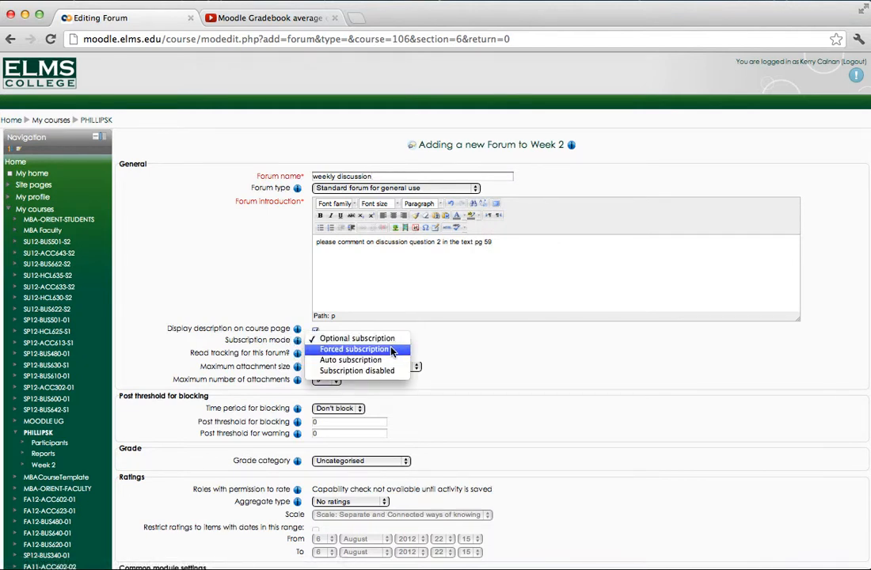
{"action": "left_click", "coordinate": [397, 349]}
{"action": "left_click", "coordinate": [355, 353]}
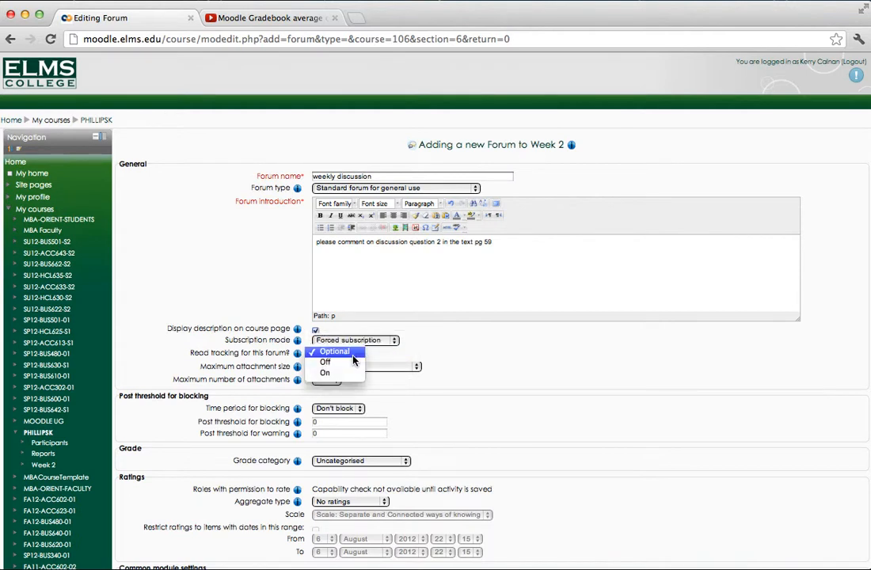
{"action": "left_click", "coordinate": [348, 373]}
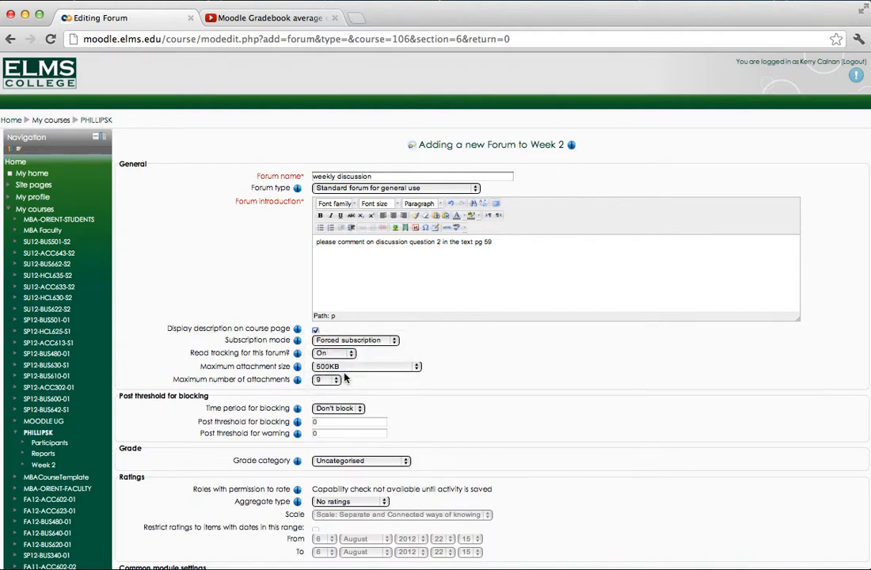
Step: Set the forum's maximum attachment size to Uploads are not allowed and its maximum number of attachments to 0
{"action": "left_click", "coordinate": [414, 365]}
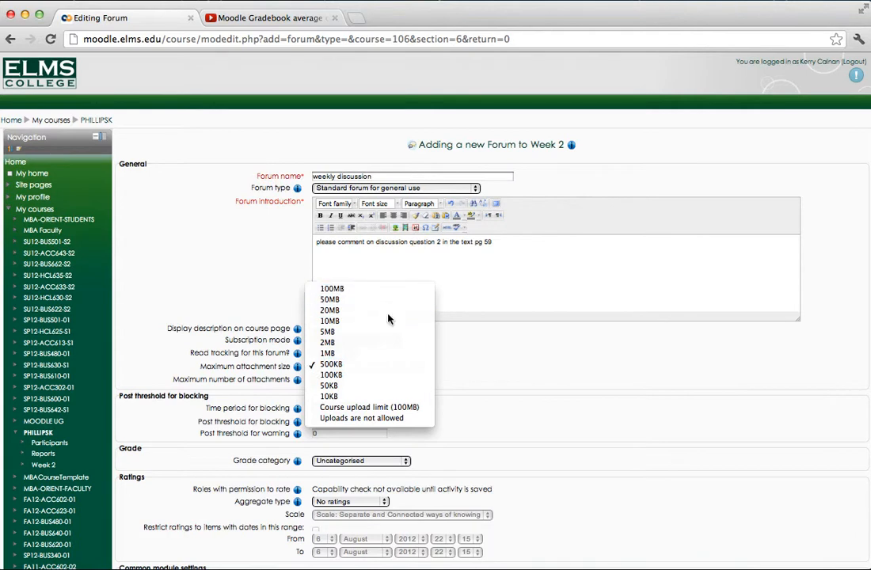
{"action": "left_click", "coordinate": [388, 418]}
{"action": "left_click", "coordinate": [335, 381]}
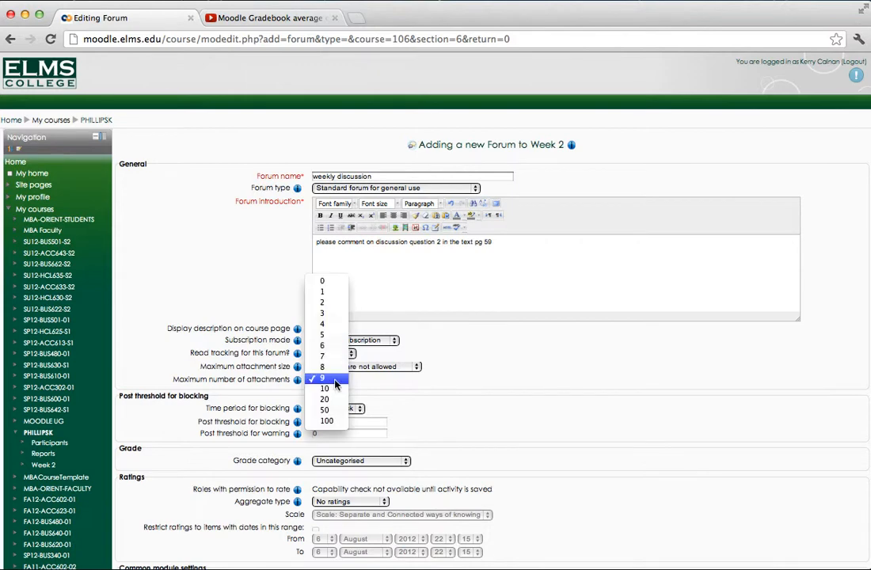
{"action": "left_click", "coordinate": [331, 284]}
Step: Assign the forum to the Participation / Discussion grade category and set its ratings aggregate type to Average of ratings
{"action": "scroll", "coordinate": [394, 445], "scroll_direction": "down", "scroll_amount": 2}
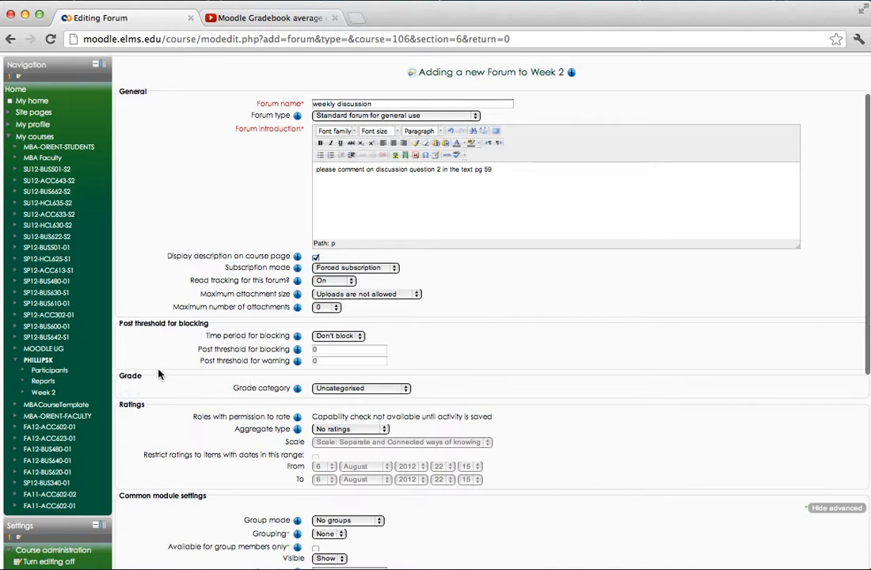
{"action": "left_click", "coordinate": [404, 388]}
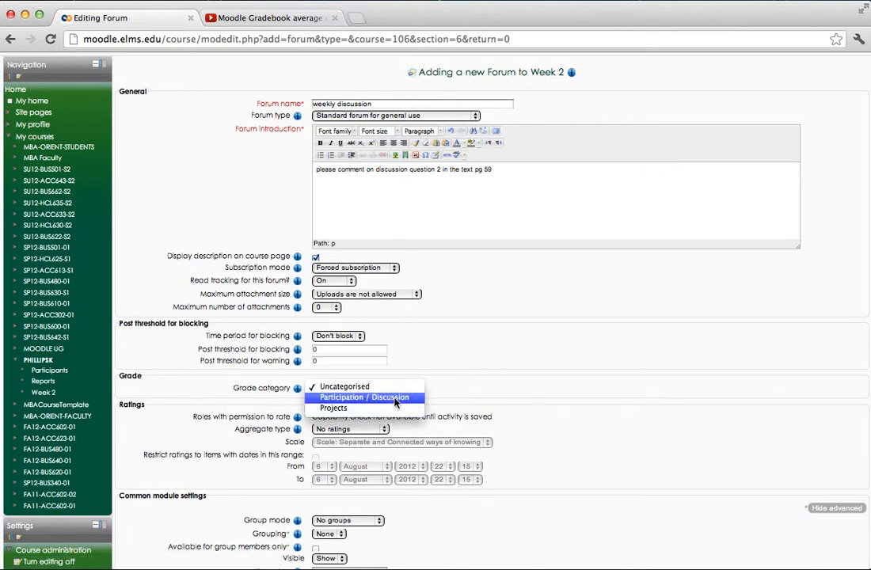
{"action": "left_click", "coordinate": [395, 400]}
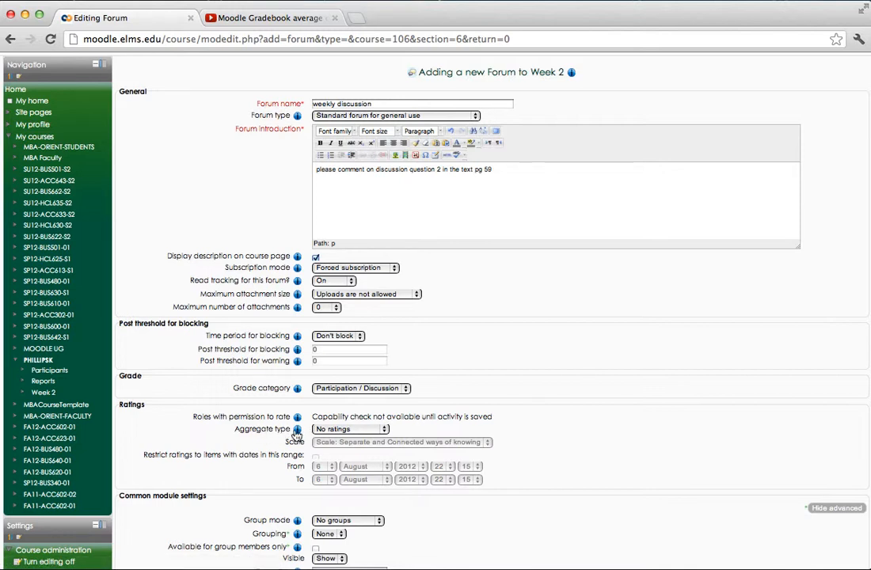
{"action": "left_click", "coordinate": [383, 429]}
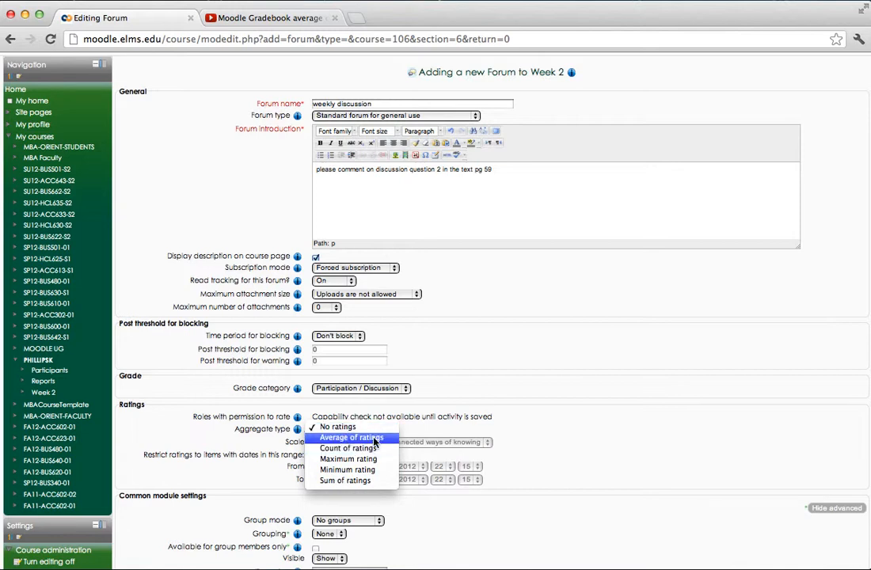
{"action": "left_click", "coordinate": [376, 439]}
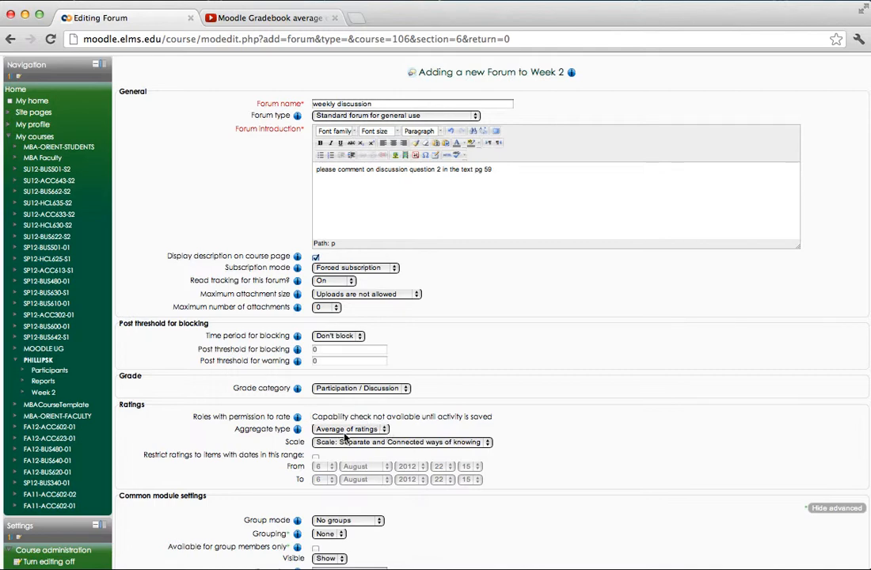
Step: Set the forum's completion tracking to Do not indicate activity completion, then save it and return to the course
{"action": "scroll", "coordinate": [346, 438], "scroll_direction": "down", "scroll_amount": 2}
{"action": "scroll", "coordinate": [346, 437], "scroll_direction": "down", "scroll_amount": 5}
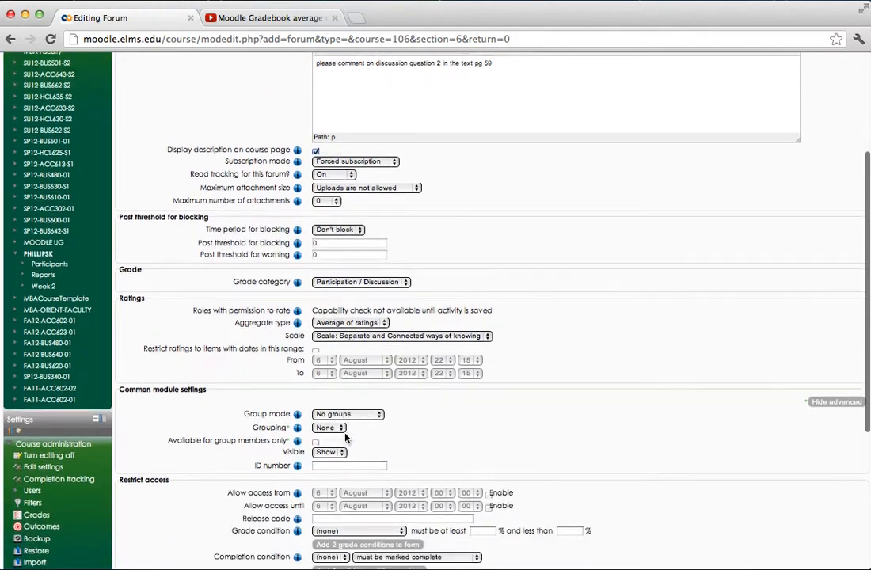
{"action": "scroll", "coordinate": [346, 438], "scroll_direction": "down", "scroll_amount": 4}
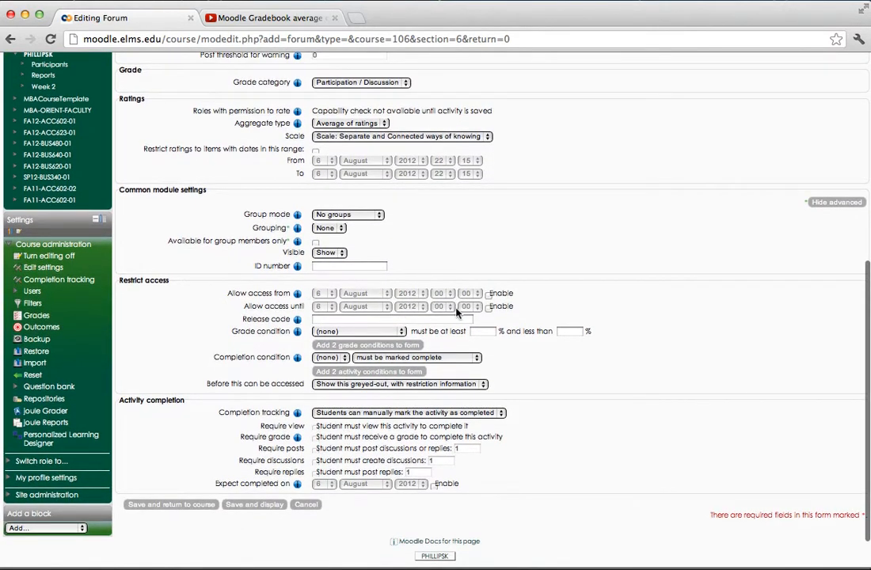
{"action": "scroll", "coordinate": [460, 307], "scroll_direction": "down", "scroll_amount": 1}
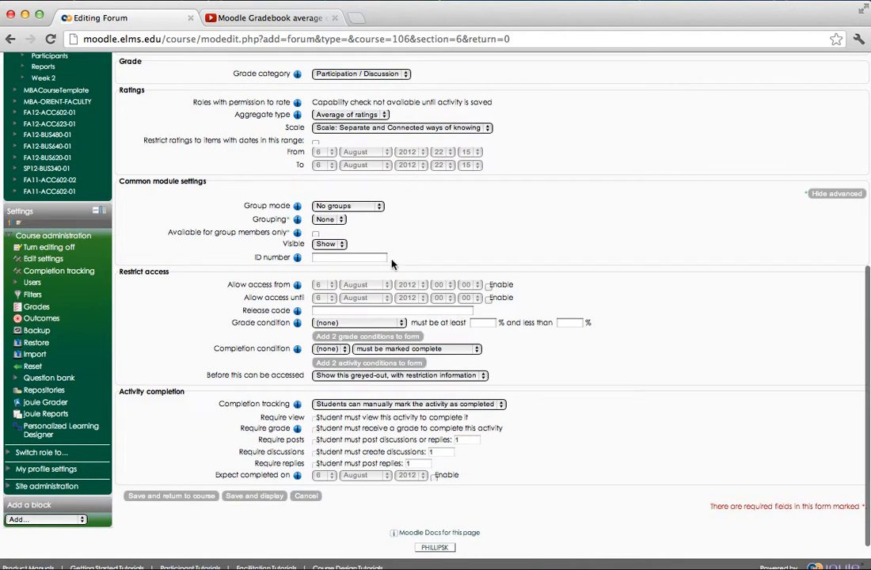
{"action": "scroll", "coordinate": [429, 300], "scroll_direction": "down", "scroll_amount": 1}
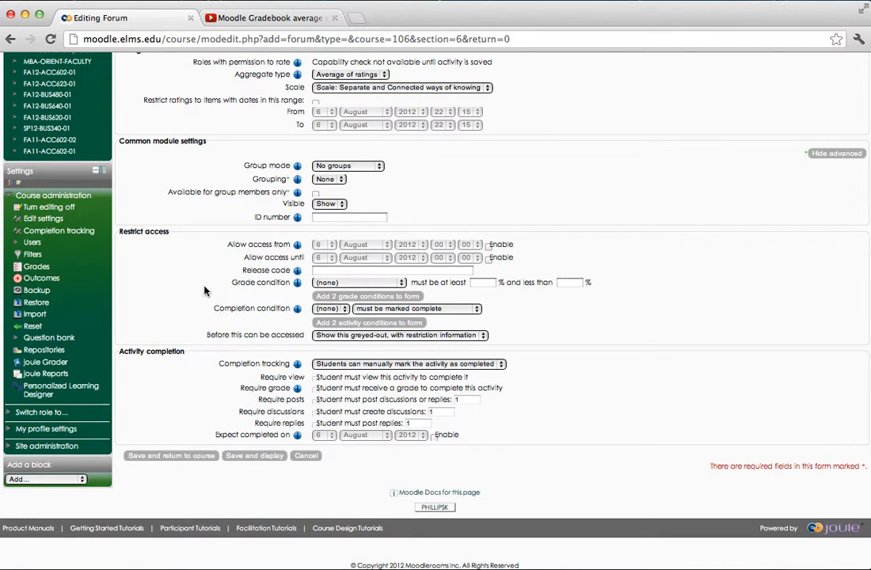
{"action": "left_click", "coordinate": [495, 364]}
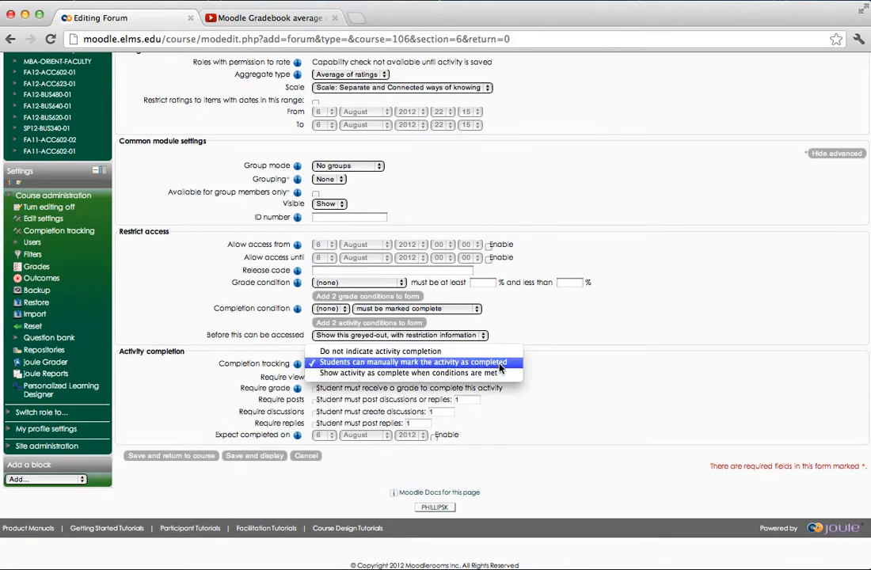
{"action": "left_click", "coordinate": [497, 353]}
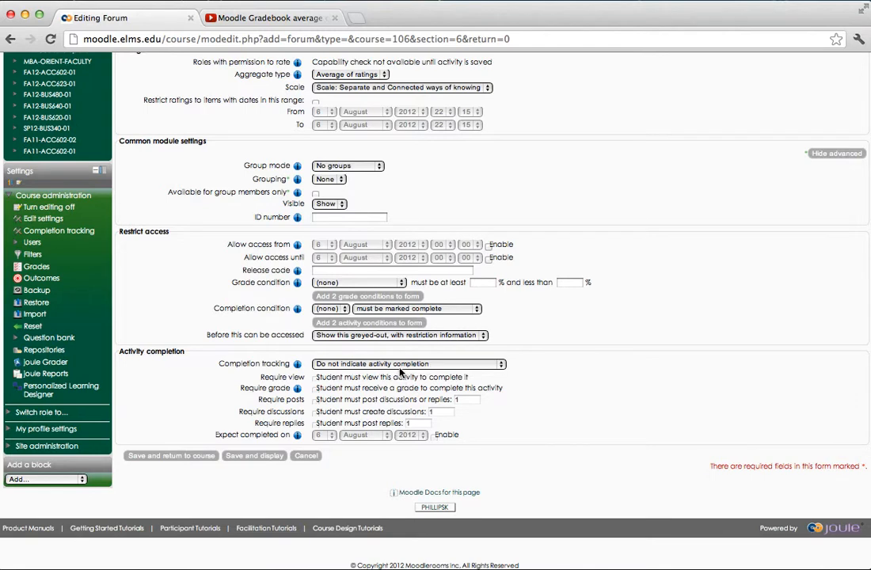
{"action": "left_click", "coordinate": [198, 457]}
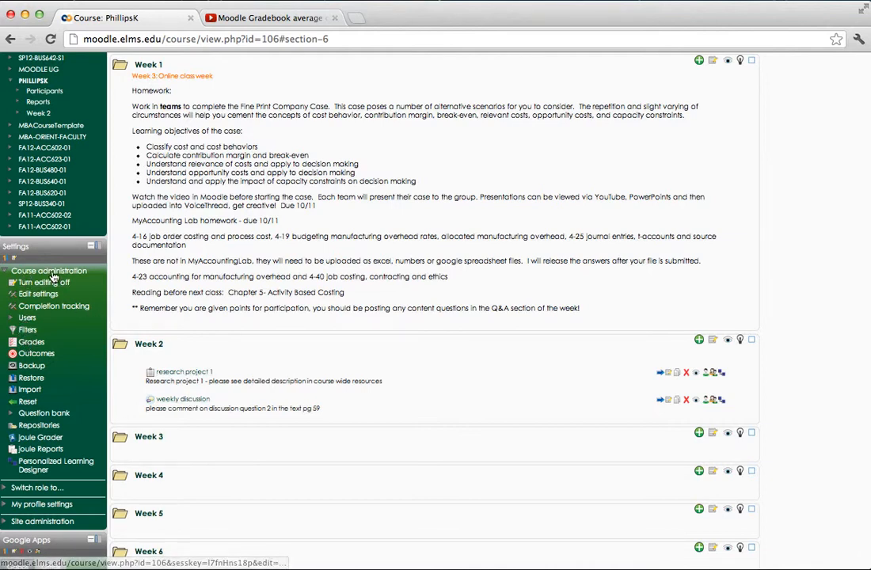
Step: Review the grade categories and their items in the course's gradebook user report and return to the PHILLIPSK course page
{"action": "left_click", "coordinate": [30, 345]}
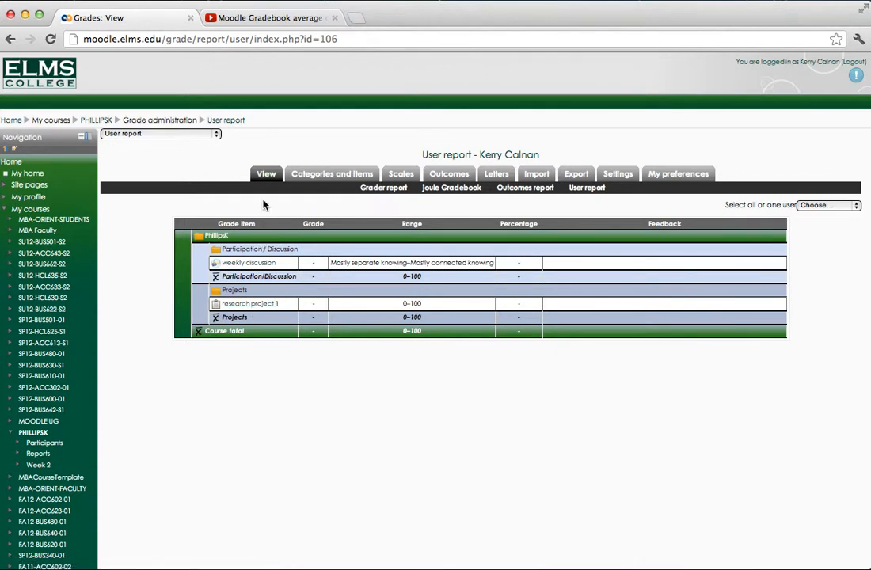
{"action": "left_click", "coordinate": [35, 433]}
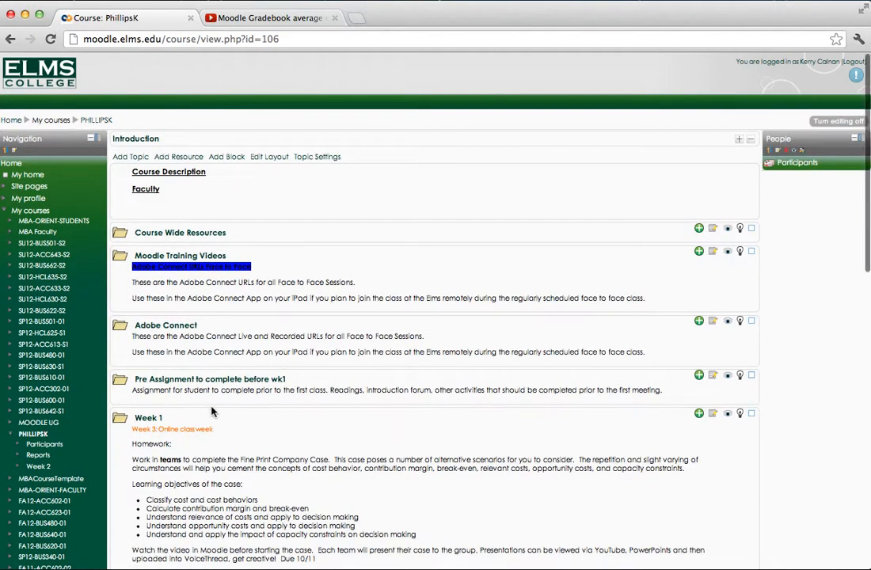
Step: Add a forum named "weekly discussion forum" to Week 3 with the introduction "please answer question 1 from chapter 4"
{"action": "scroll", "coordinate": [212, 410], "scroll_direction": "down", "scroll_amount": 4}
{"action": "scroll", "coordinate": [212, 411], "scroll_direction": "down", "scroll_amount": 6}
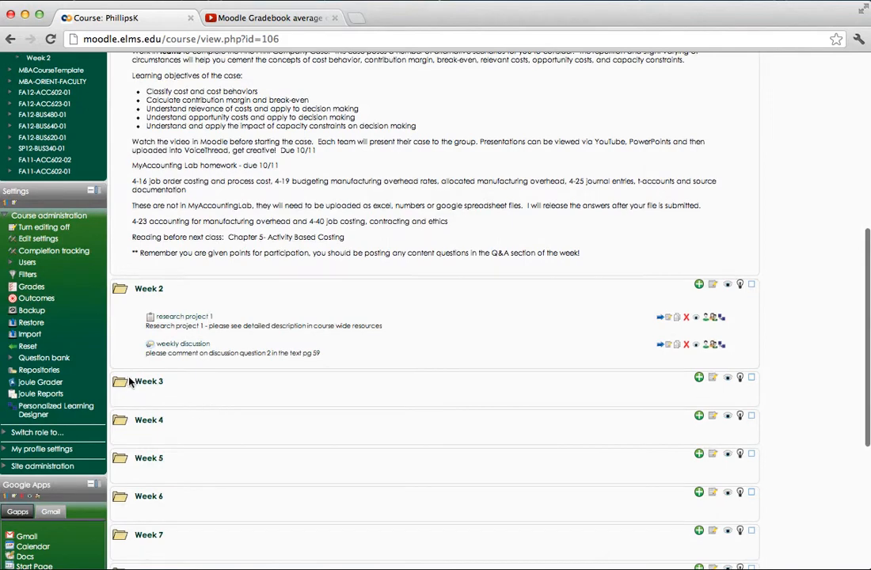
{"action": "left_click", "coordinate": [699, 379]}
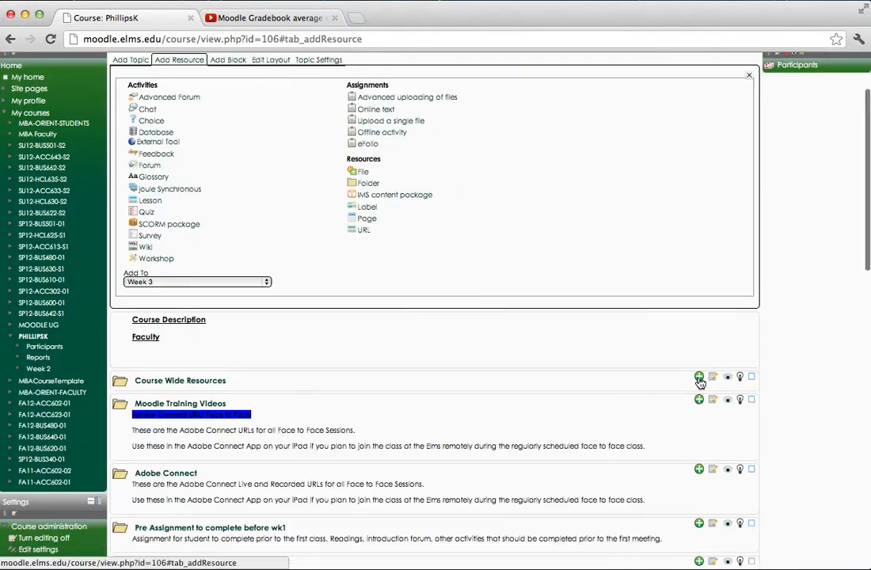
{"action": "left_click", "coordinate": [148, 166]}
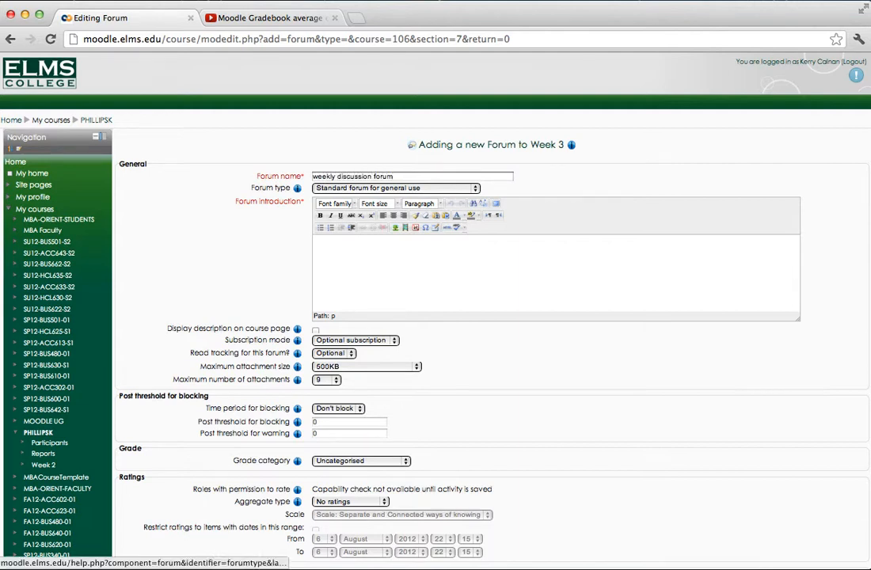
{"action": "left_click", "coordinate": [346, 247]}
{"action": "type", "text": "p"}
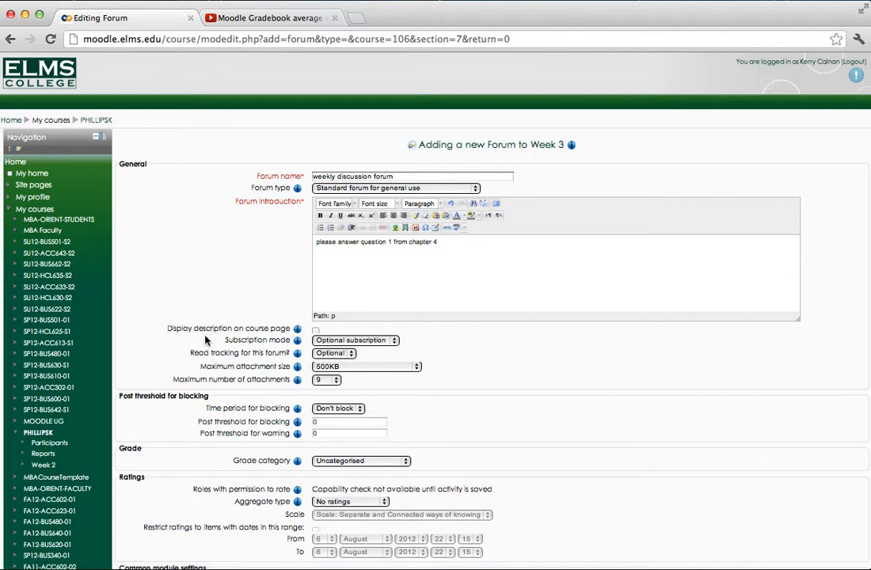
Step: Set the Week 3 forum's subscription mode to Forced subscription and its read tracking to On
{"action": "left_click", "coordinate": [399, 341]}
{"action": "left_click", "coordinate": [391, 350]}
{"action": "left_click", "coordinate": [355, 353]}
{"action": "left_click", "coordinate": [346, 376]}
Step: Set the Week 3 forum's maximum attachment size to Uploads are not allowed and its maximum number of attachments to 0
{"action": "left_click", "coordinate": [417, 369]}
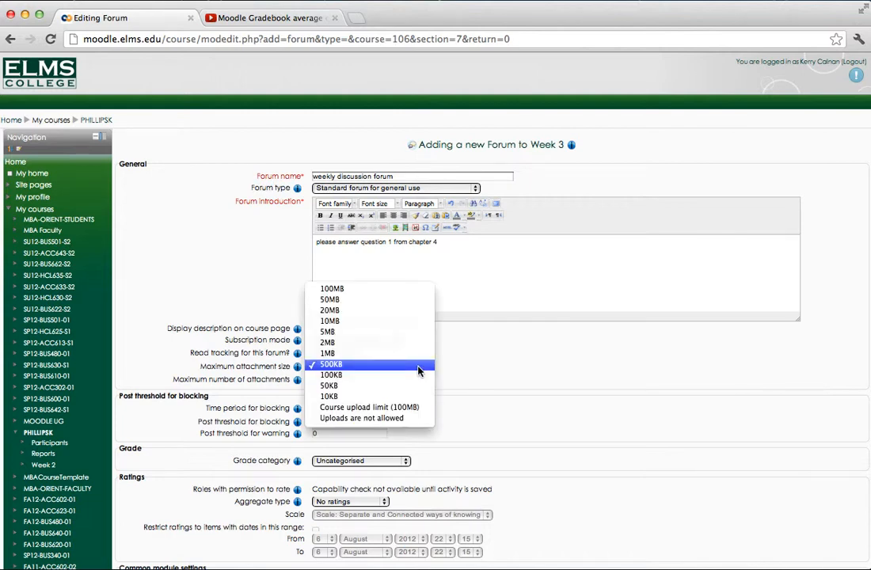
{"action": "left_click", "coordinate": [403, 422]}
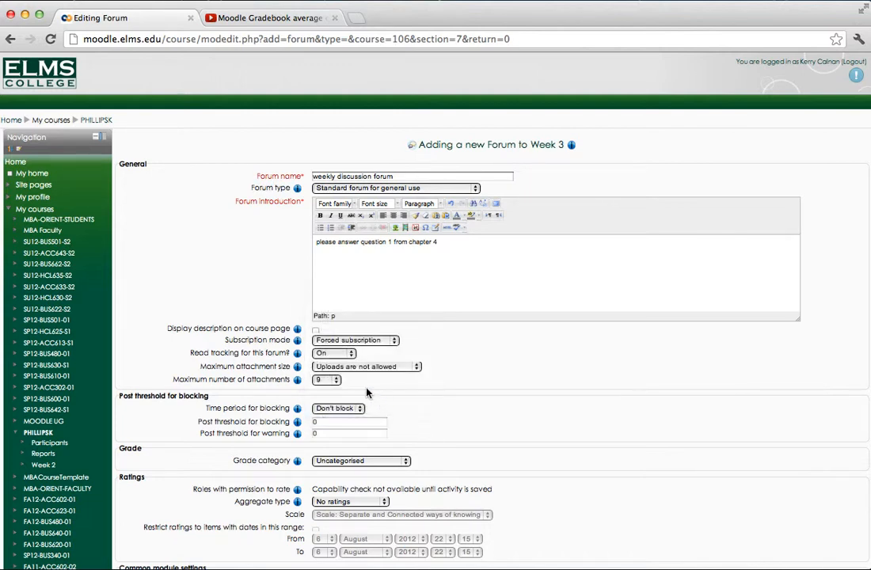
{"action": "left_click", "coordinate": [331, 380]}
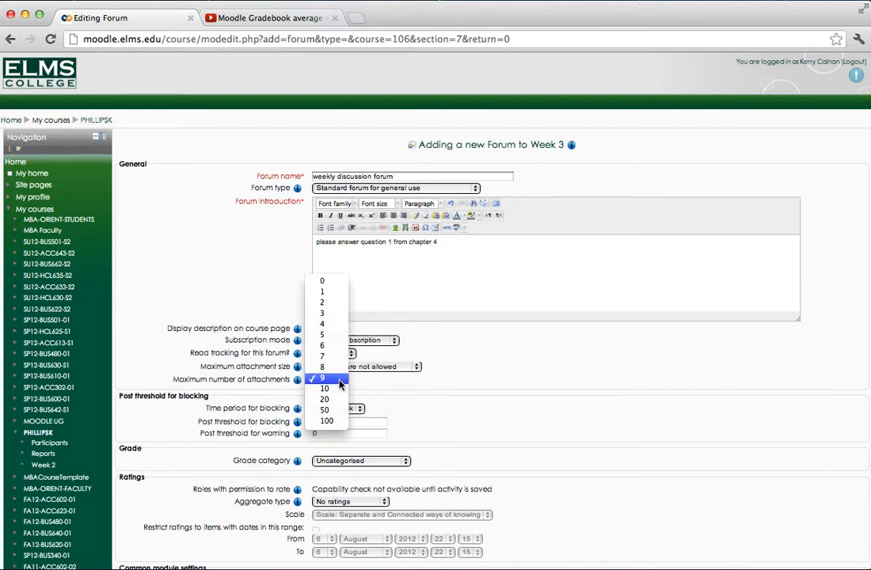
{"action": "left_click", "coordinate": [334, 281]}
Step: Assign the Week 3 forum to the Participation / Discussion grade category and set its ratings aggregate type to Average of ratings
{"action": "scroll", "coordinate": [361, 407], "scroll_direction": "down", "scroll_amount": 3}
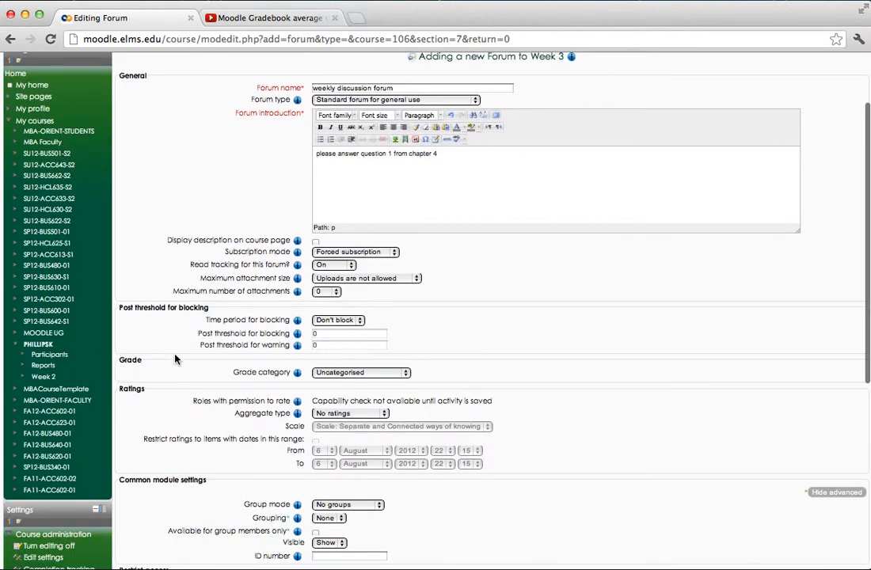
{"action": "left_click", "coordinate": [407, 378]}
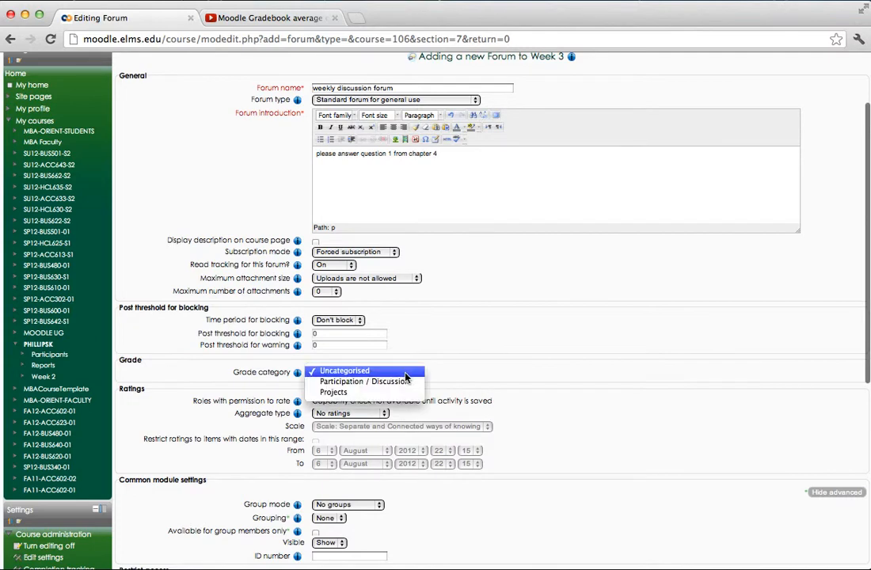
{"action": "left_click", "coordinate": [402, 383]}
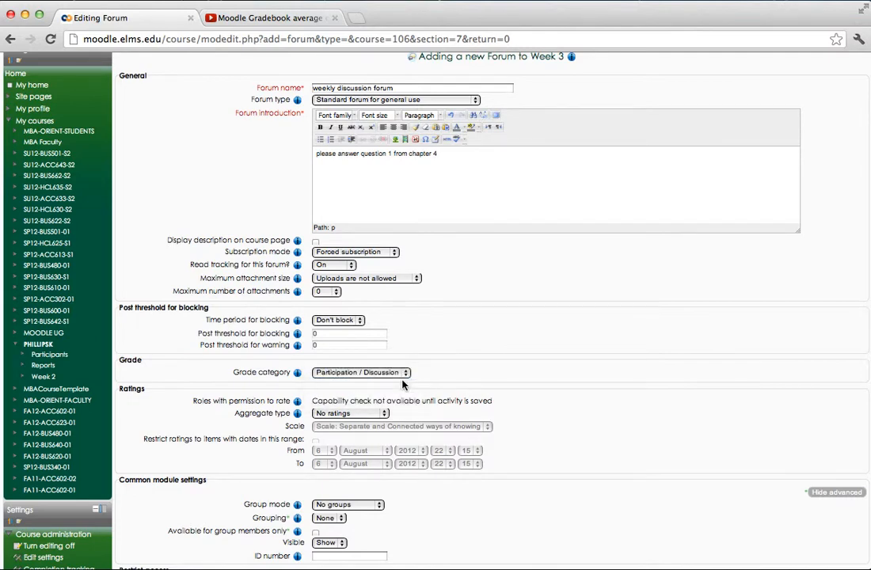
{"action": "scroll", "coordinate": [402, 384], "scroll_direction": "down", "scroll_amount": 3}
{"action": "left_click", "coordinate": [382, 353]}
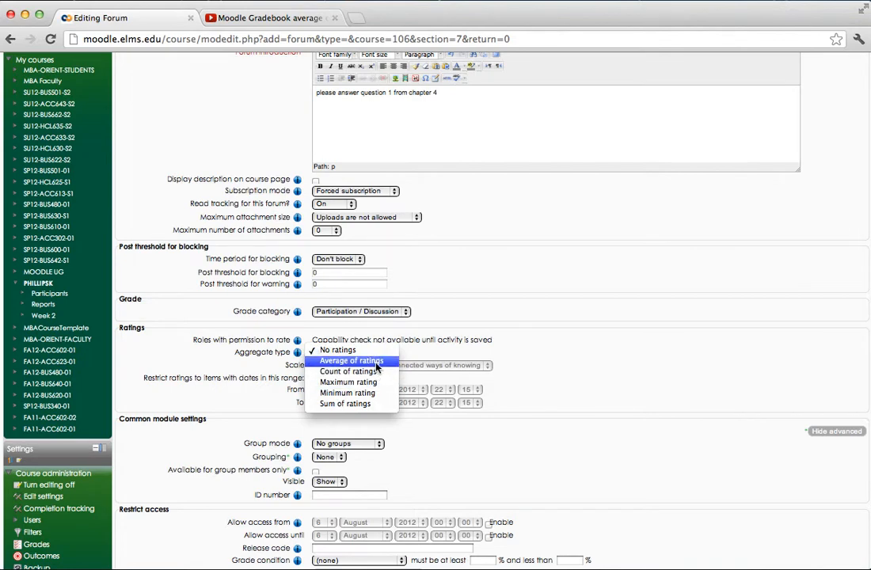
{"action": "left_click", "coordinate": [378, 361]}
Step: Save the Week 3 forum, returning to the course page, and turn course editing off
{"action": "scroll", "coordinate": [376, 368], "scroll_direction": "down", "scroll_amount": 10}
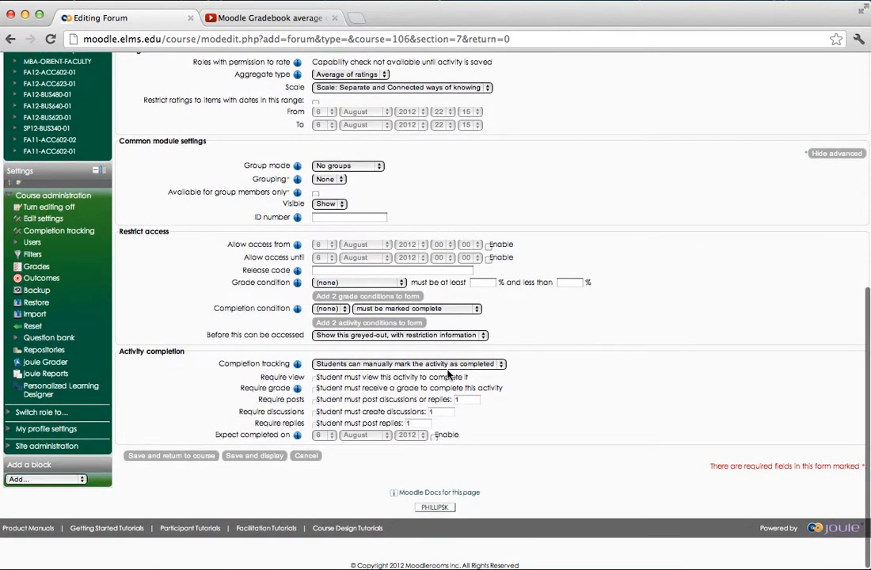
{"action": "left_click", "coordinate": [175, 456]}
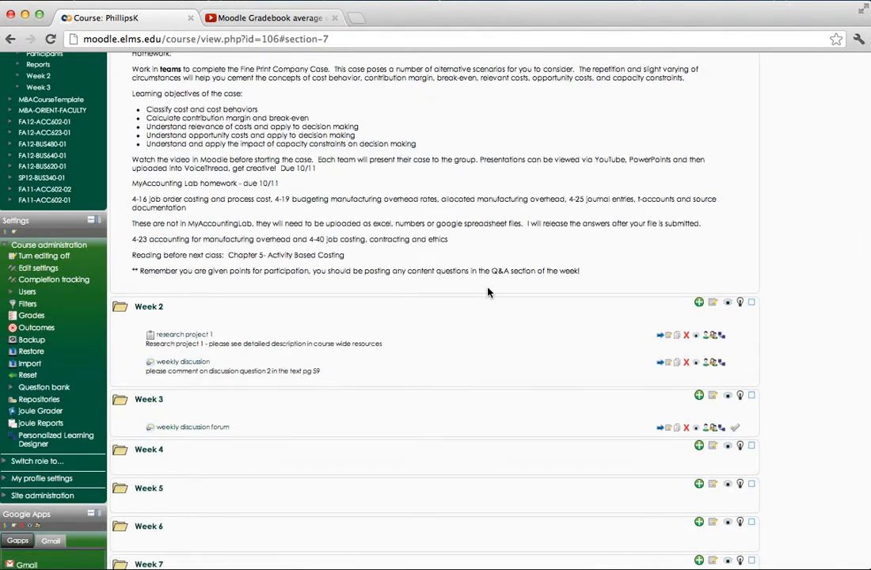
{"action": "scroll", "coordinate": [486, 293], "scroll_direction": "up", "scroll_amount": 10}
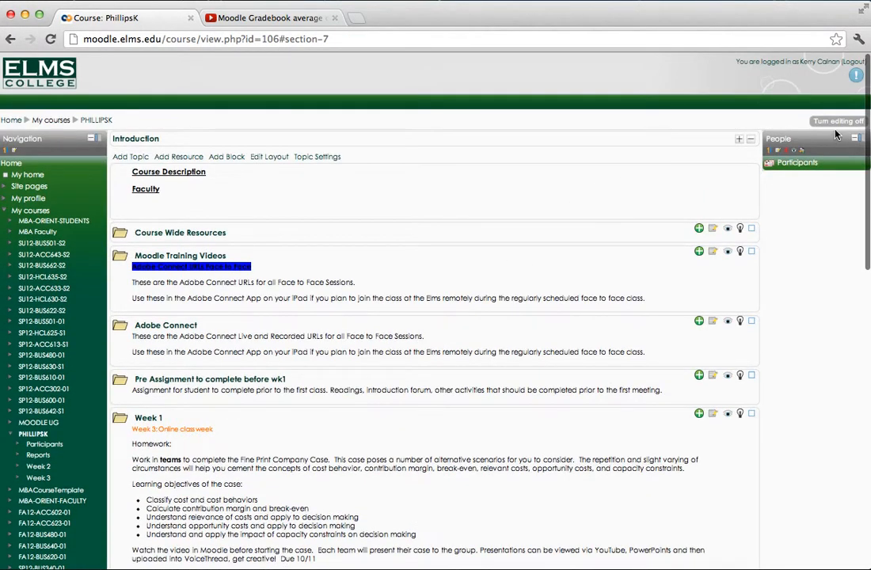
{"action": "left_click", "coordinate": [837, 121]}
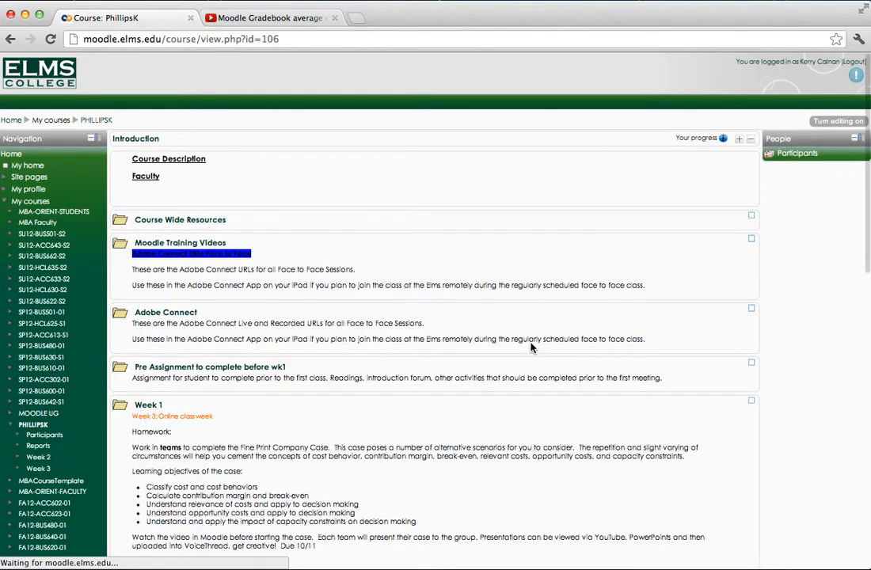
Step: Review the course's gradebook user report and open the gradebook's Categories and items page
{"action": "scroll", "coordinate": [531, 346], "scroll_direction": "down", "scroll_amount": 10}
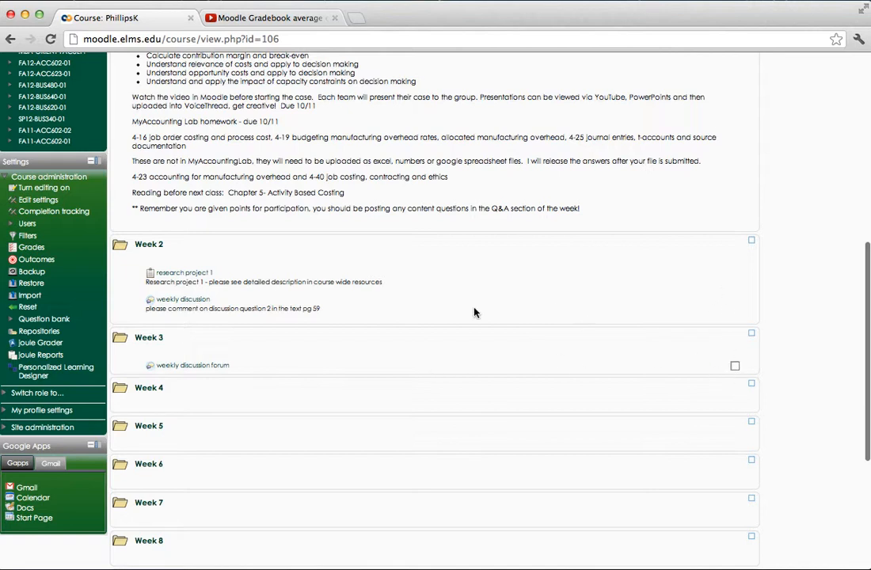
{"action": "left_click", "coordinate": [33, 252]}
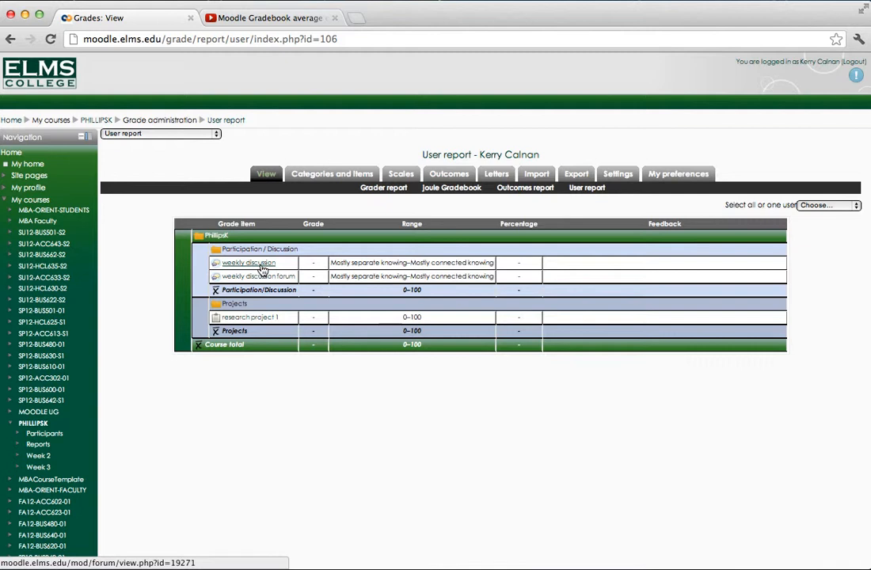
{"action": "left_click", "coordinate": [320, 181]}
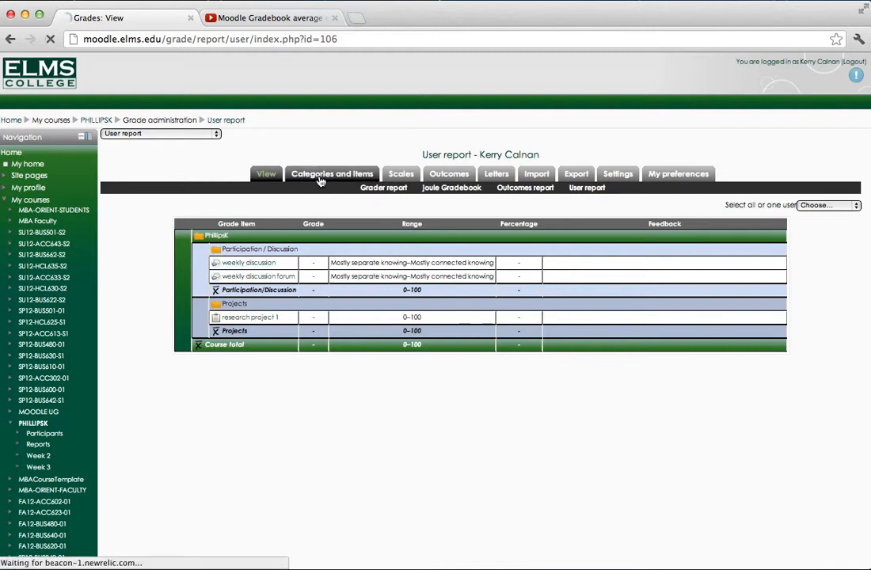